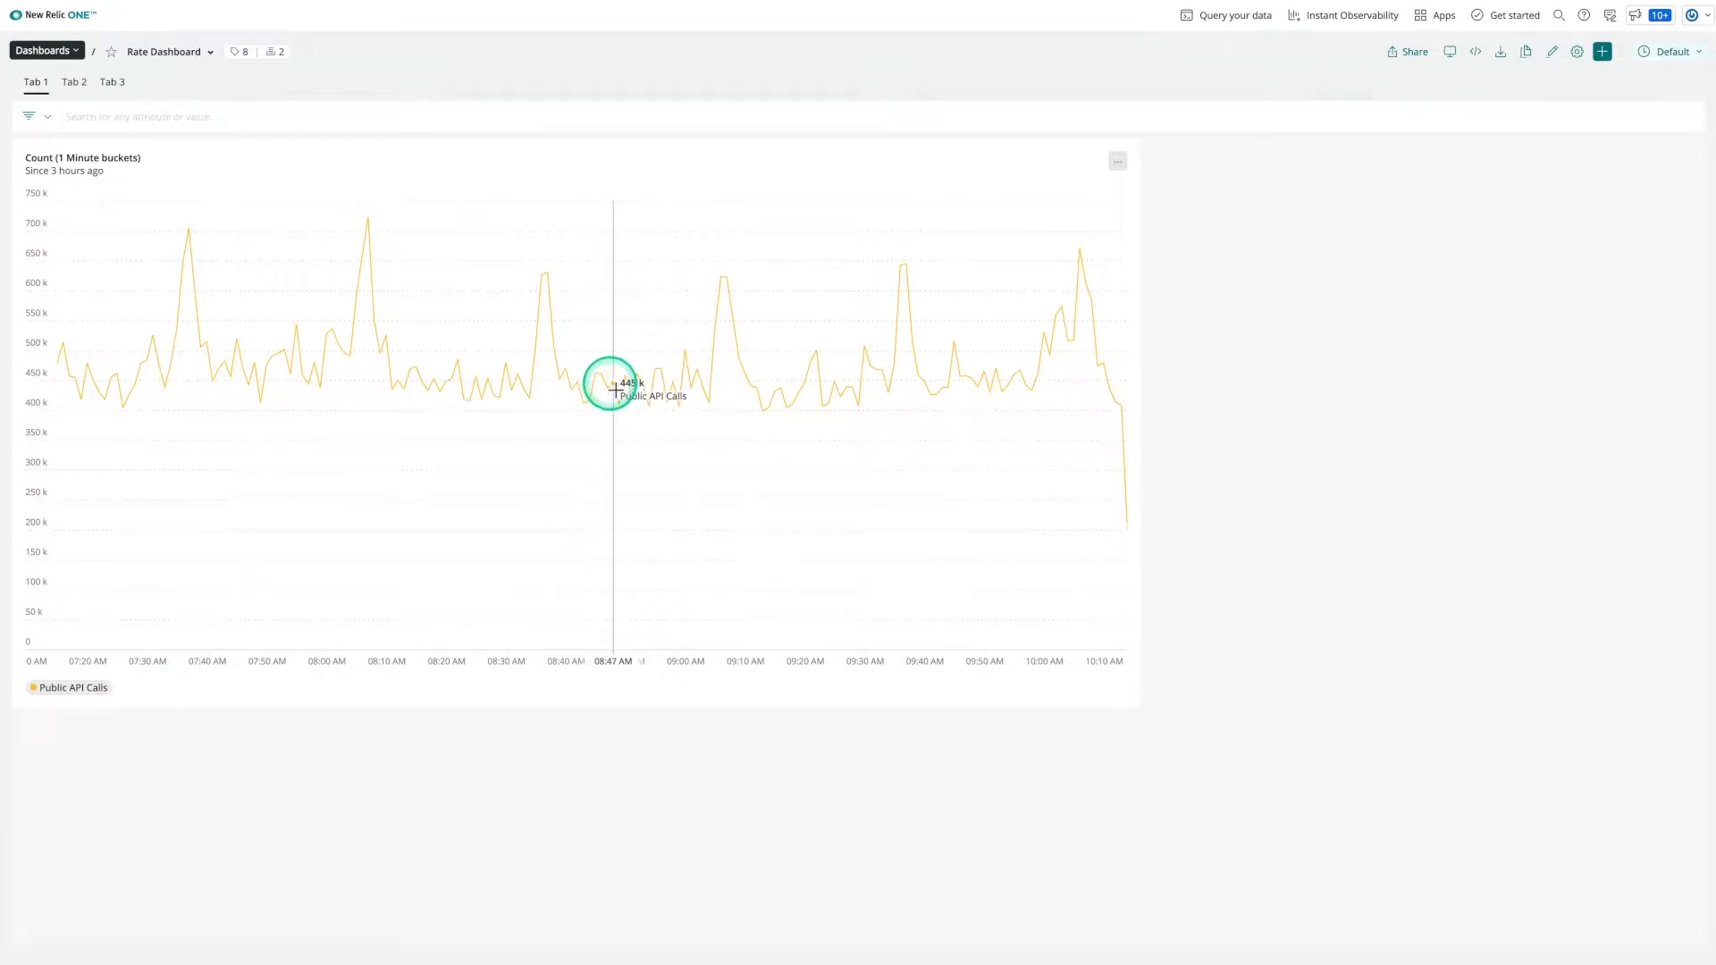
# - Inspect the timeseries clause in the Count (1 Minute buckets) widget's query and close the editor without saving
pyautogui.click(1116, 161)
pyautogui.click(1032, 315)
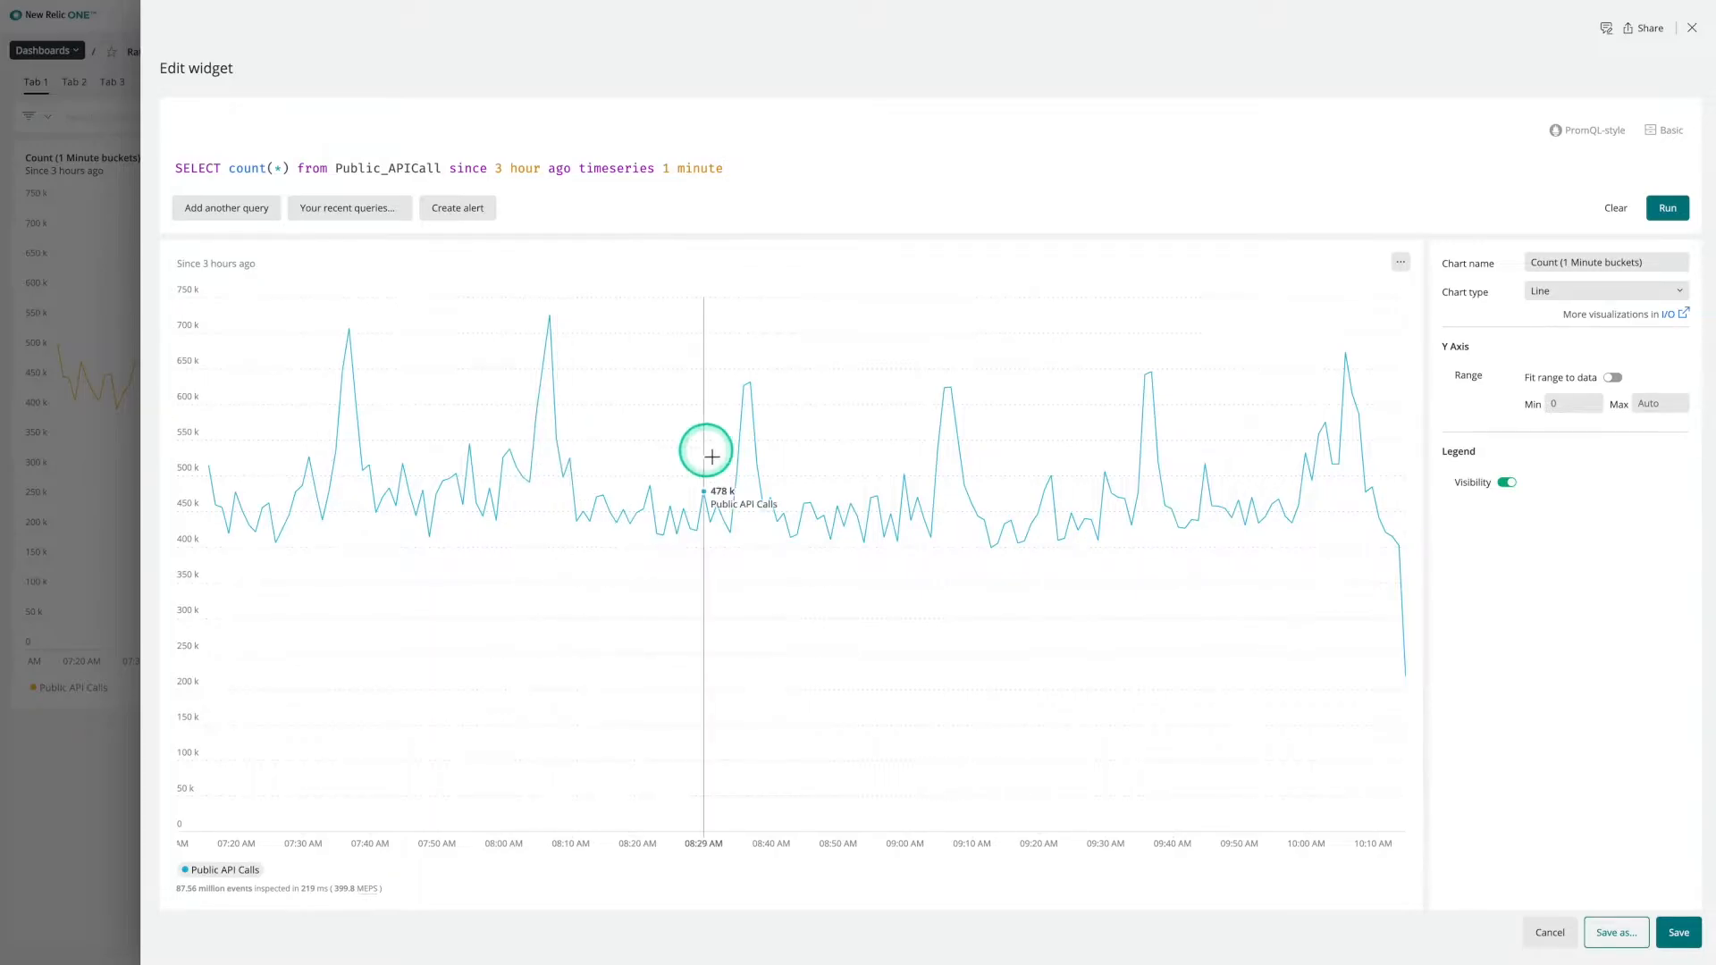
pyautogui.moveTo(579, 169); pyautogui.dragTo(782, 172)
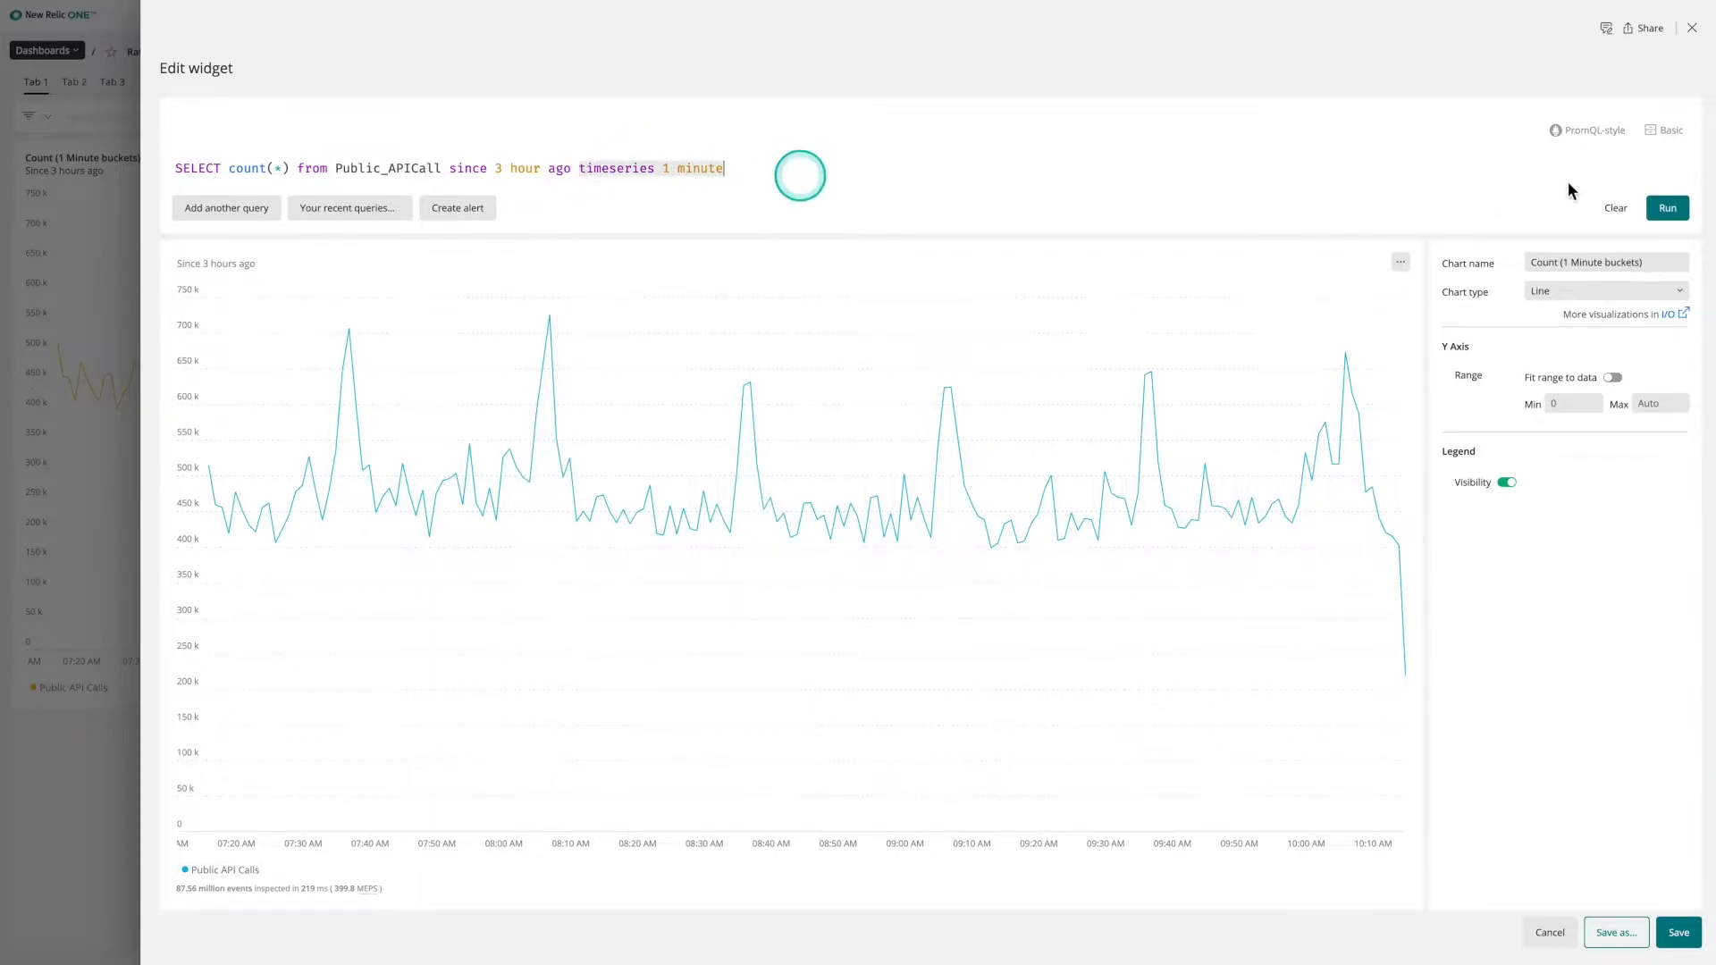
pyautogui.click(1689, 31)
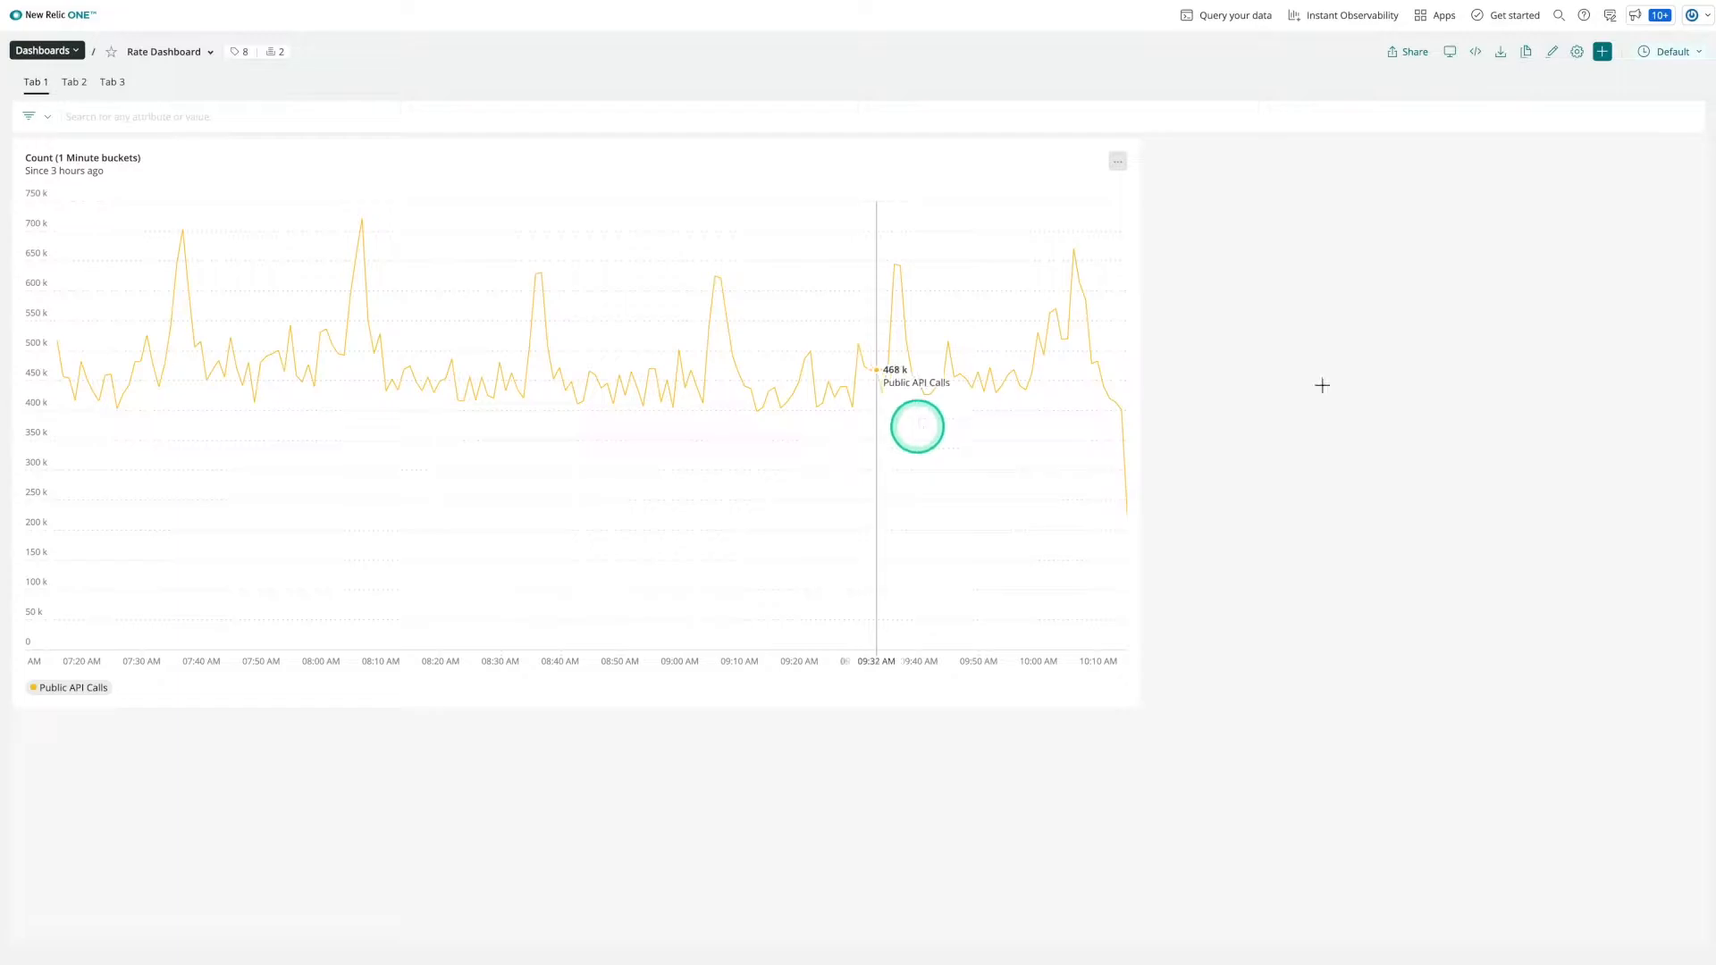
# - View the Tab 1 chart over the last 24 hours, and restore the dashboard's default time range
pyautogui.click(1672, 52)
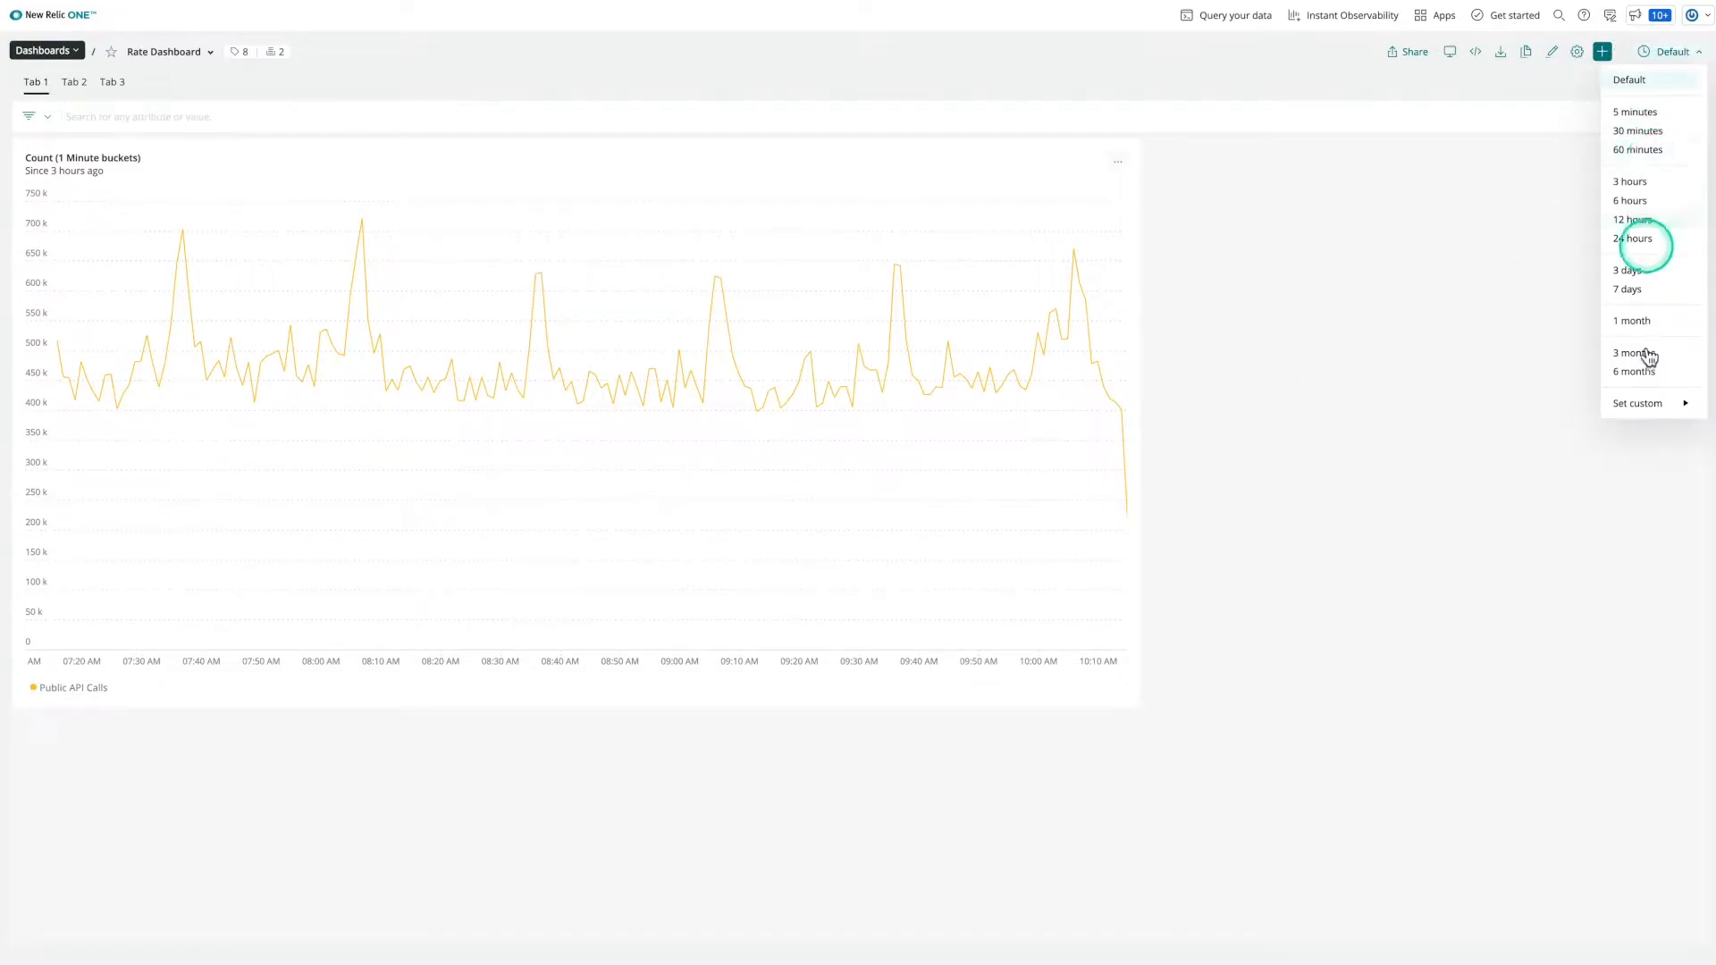
pyautogui.click(1635, 238)
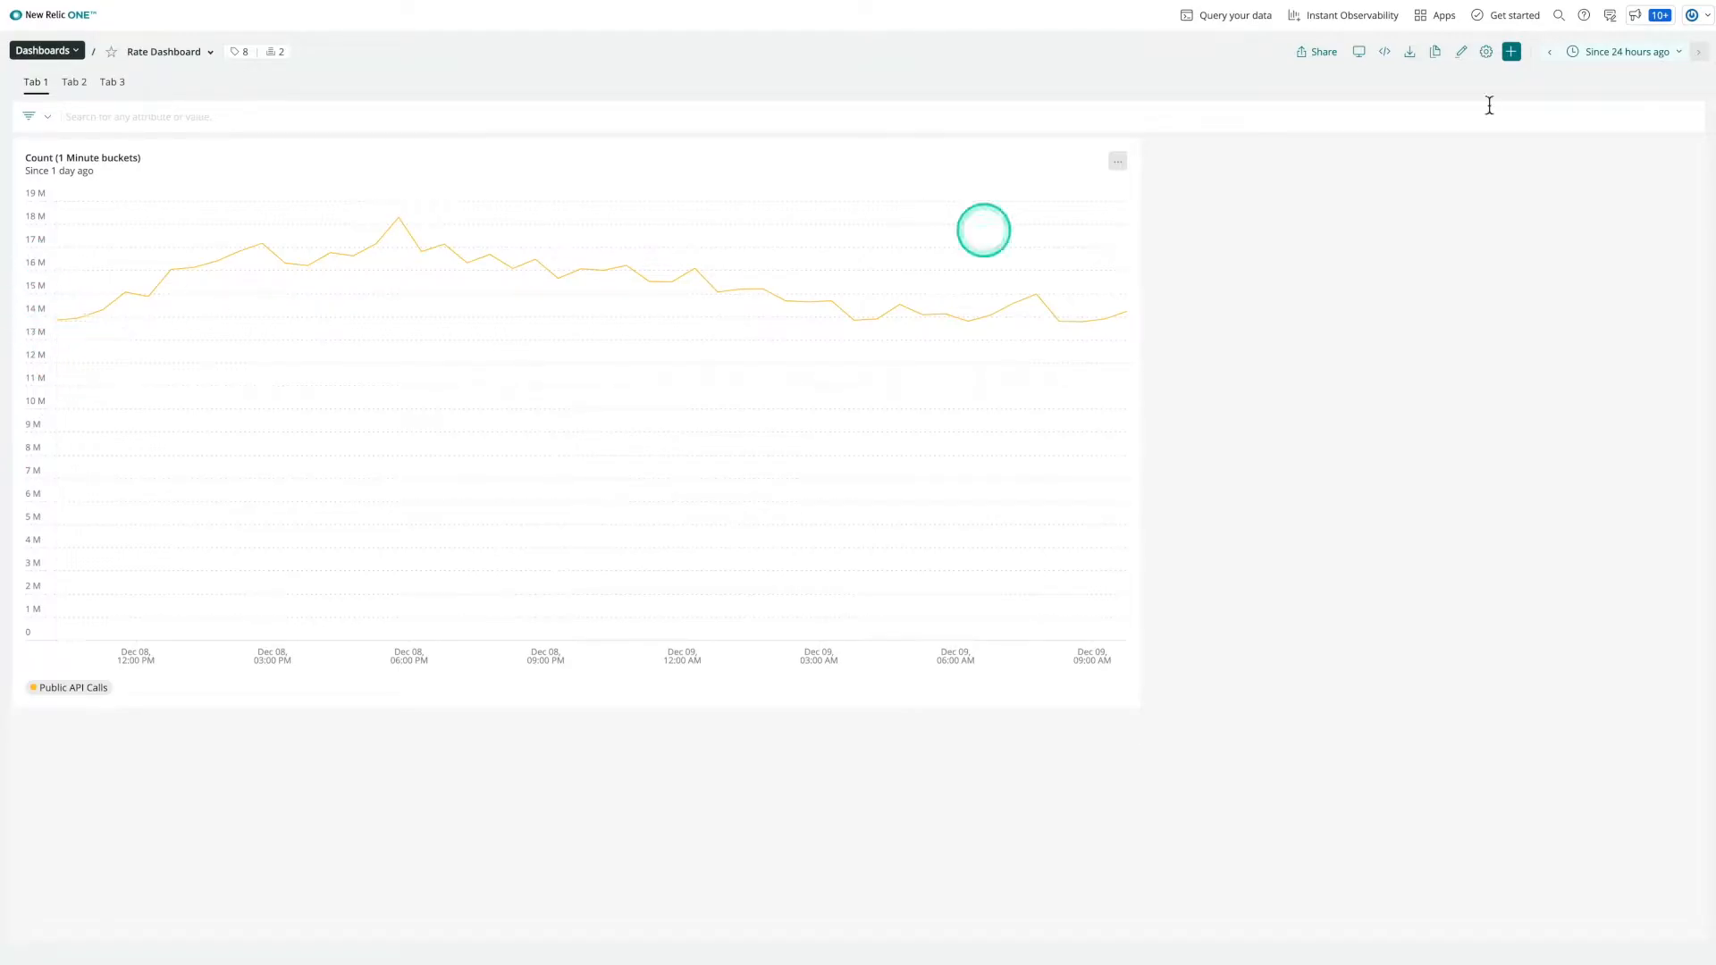
pyautogui.click(1622, 52)
pyautogui.click(1623, 77)
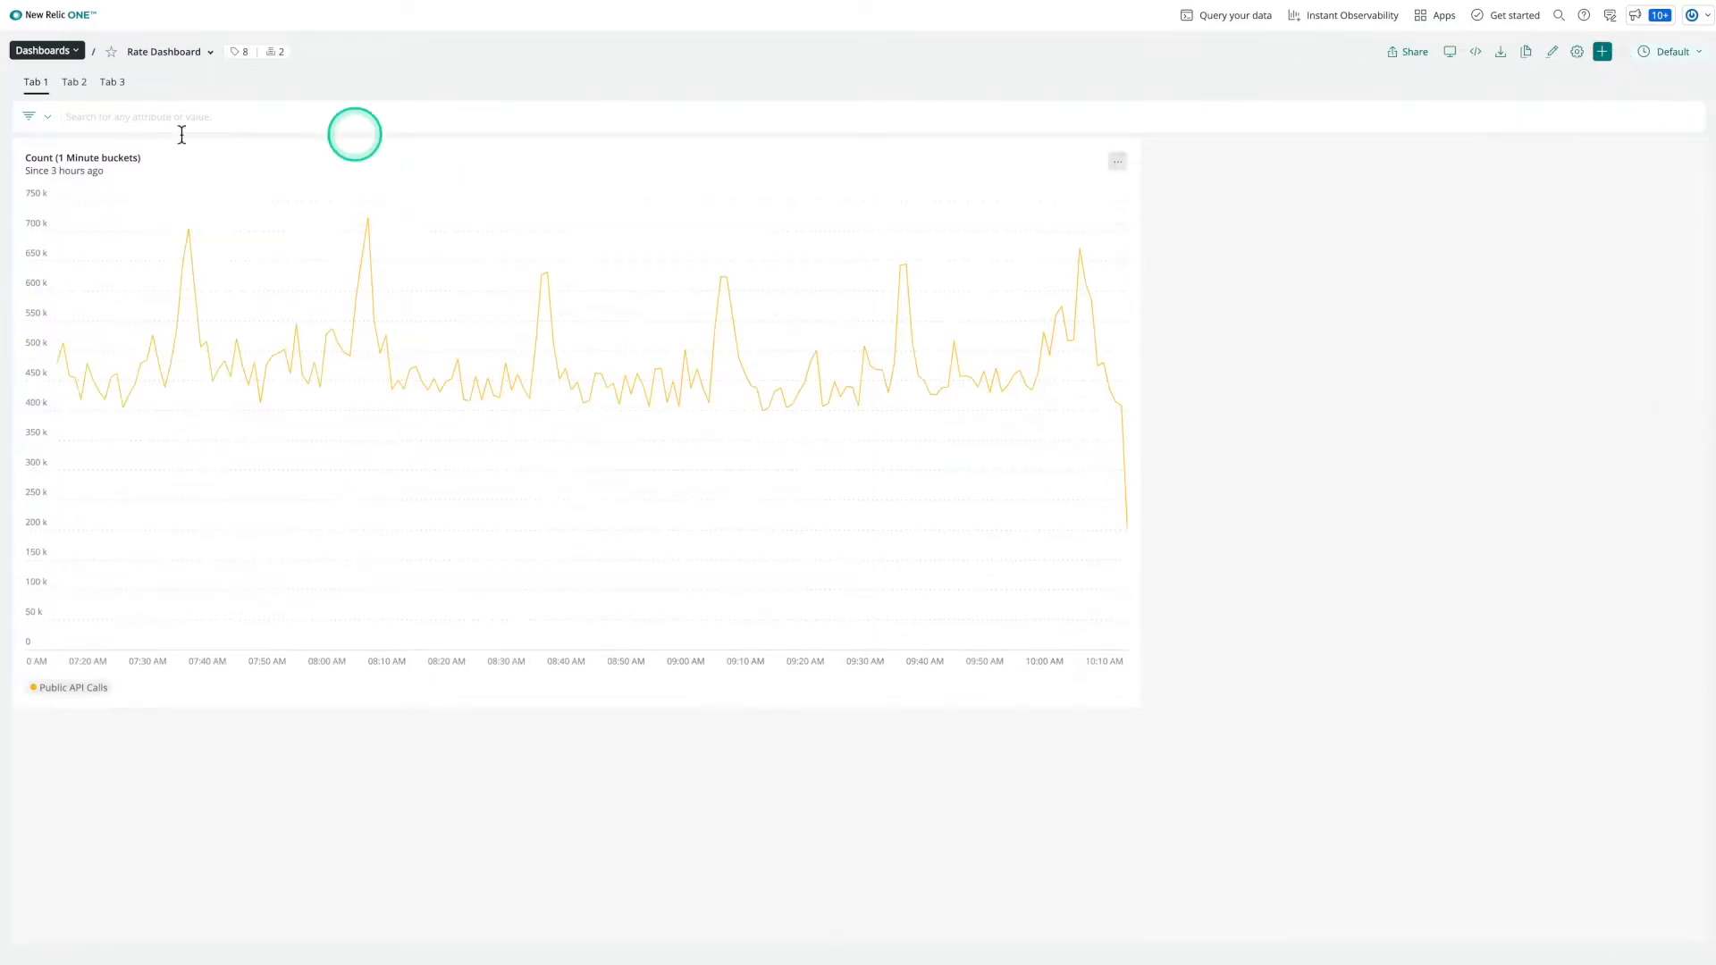
# - On Tab 2, change the 24 hours (5 minute bucket) widget's query to select count(*)/5, run it and save the widget
pyautogui.click(74, 82)
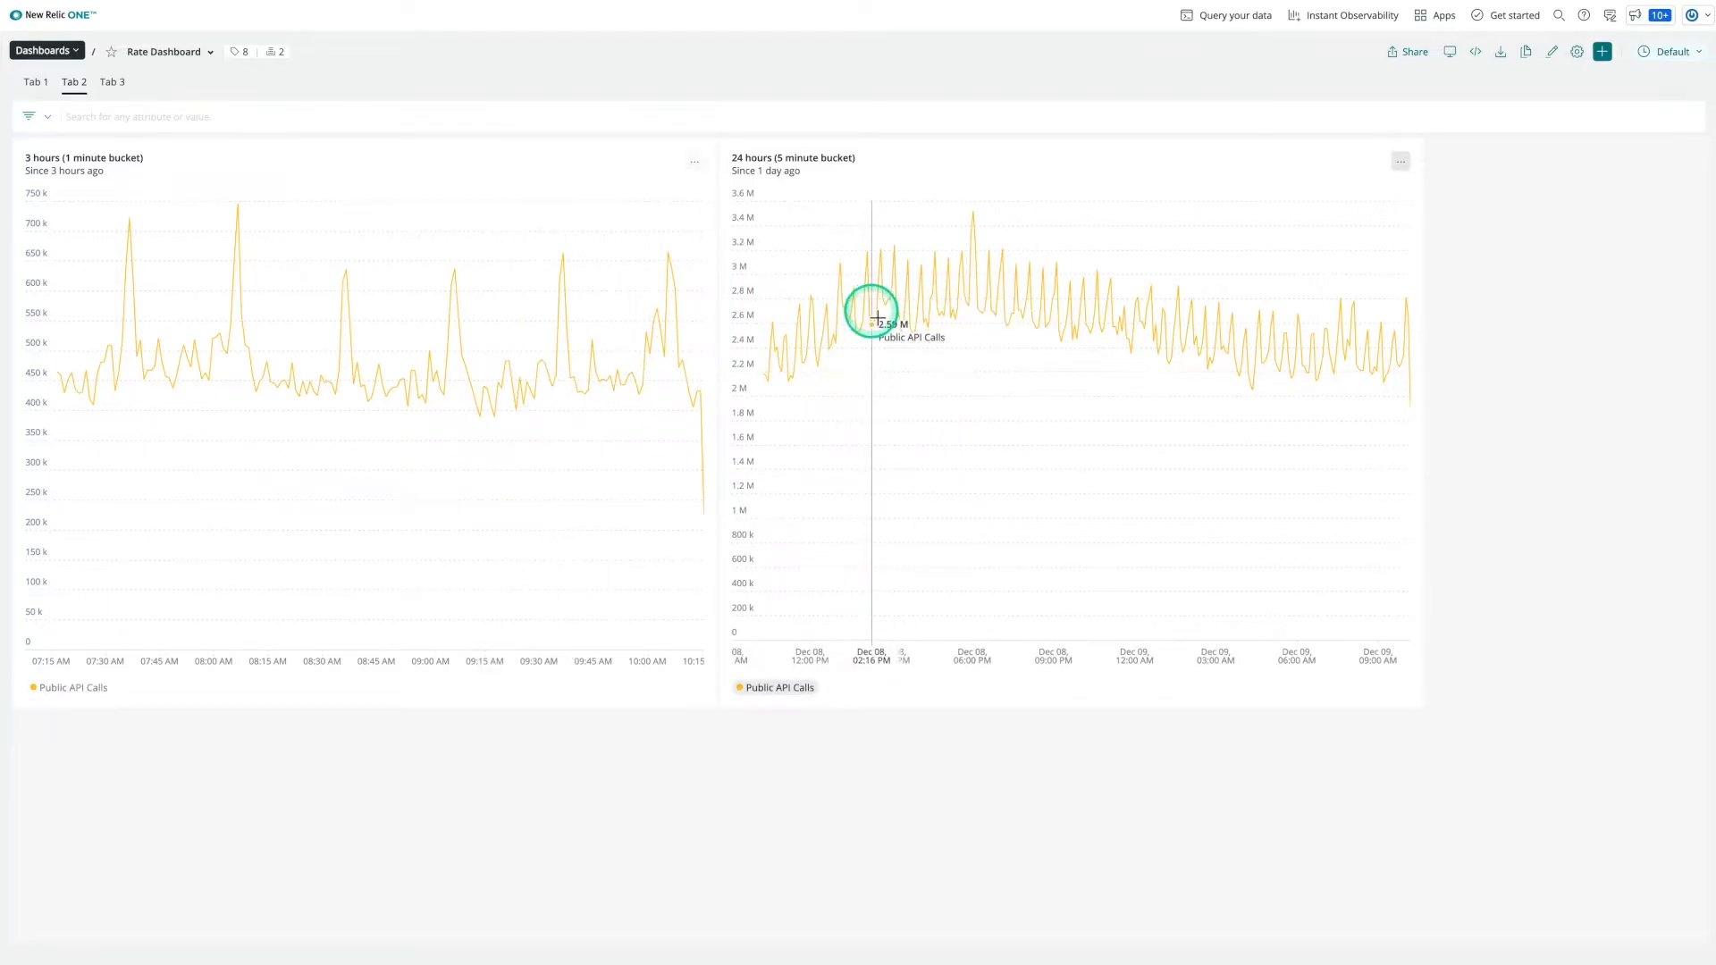
pyautogui.click(1400, 161)
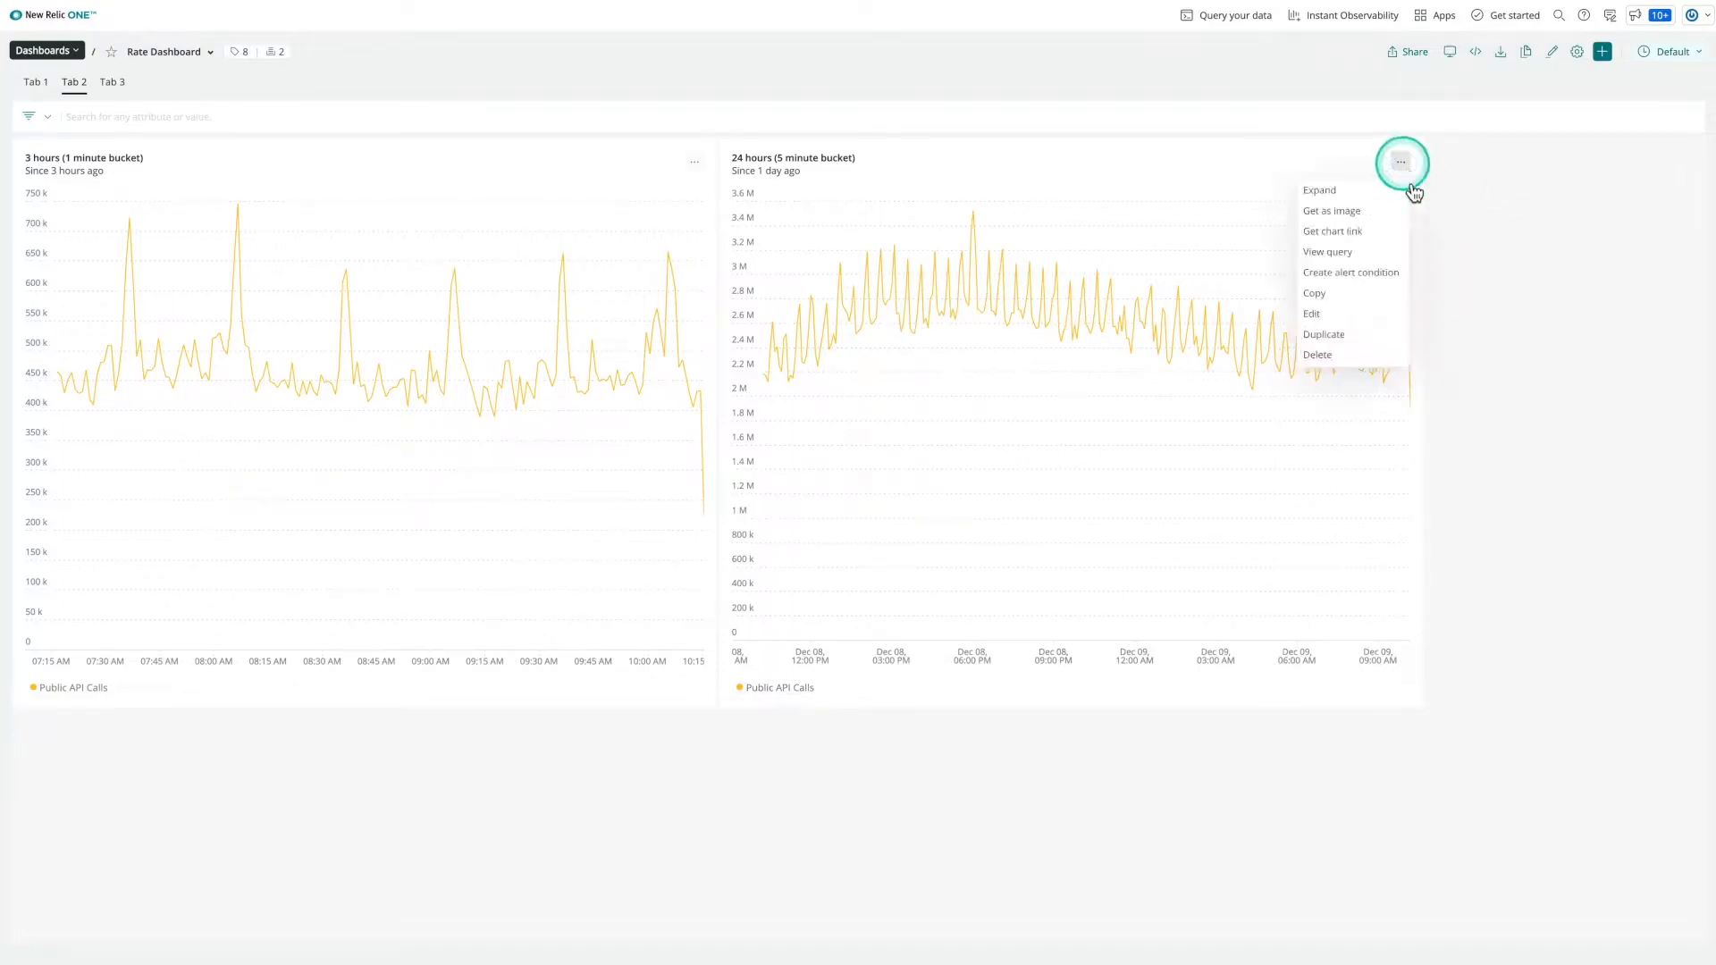
pyautogui.click(1313, 314)
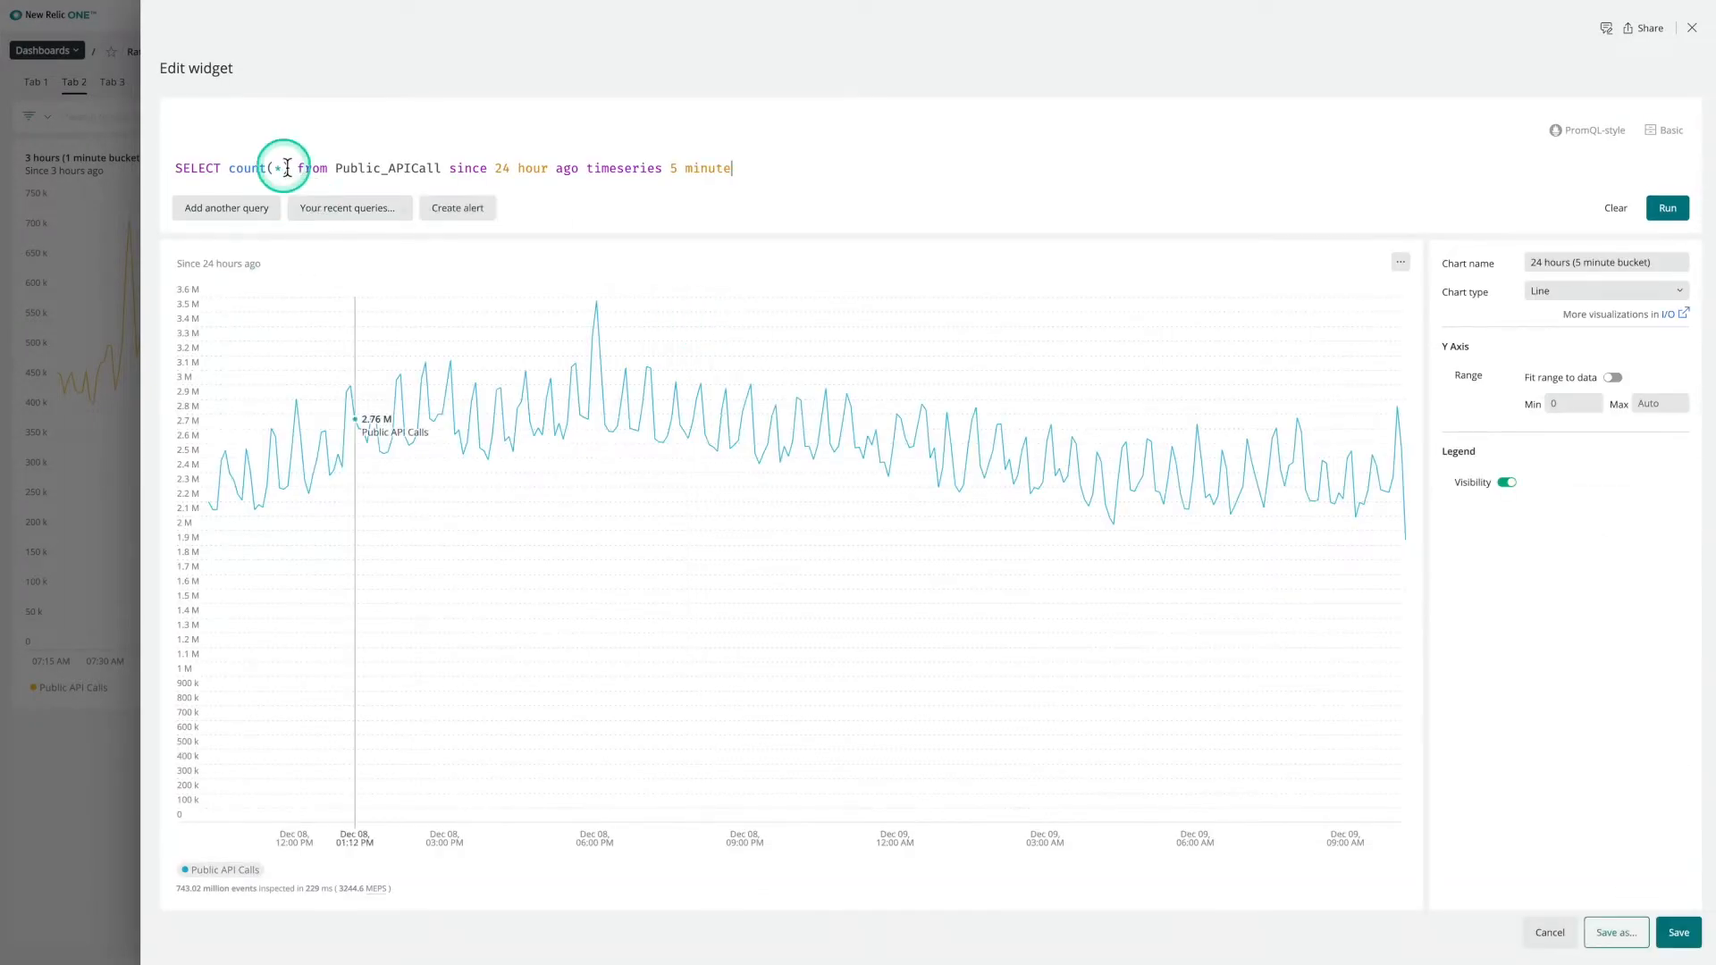
pyautogui.click(288, 168)
pyautogui.write('/5')
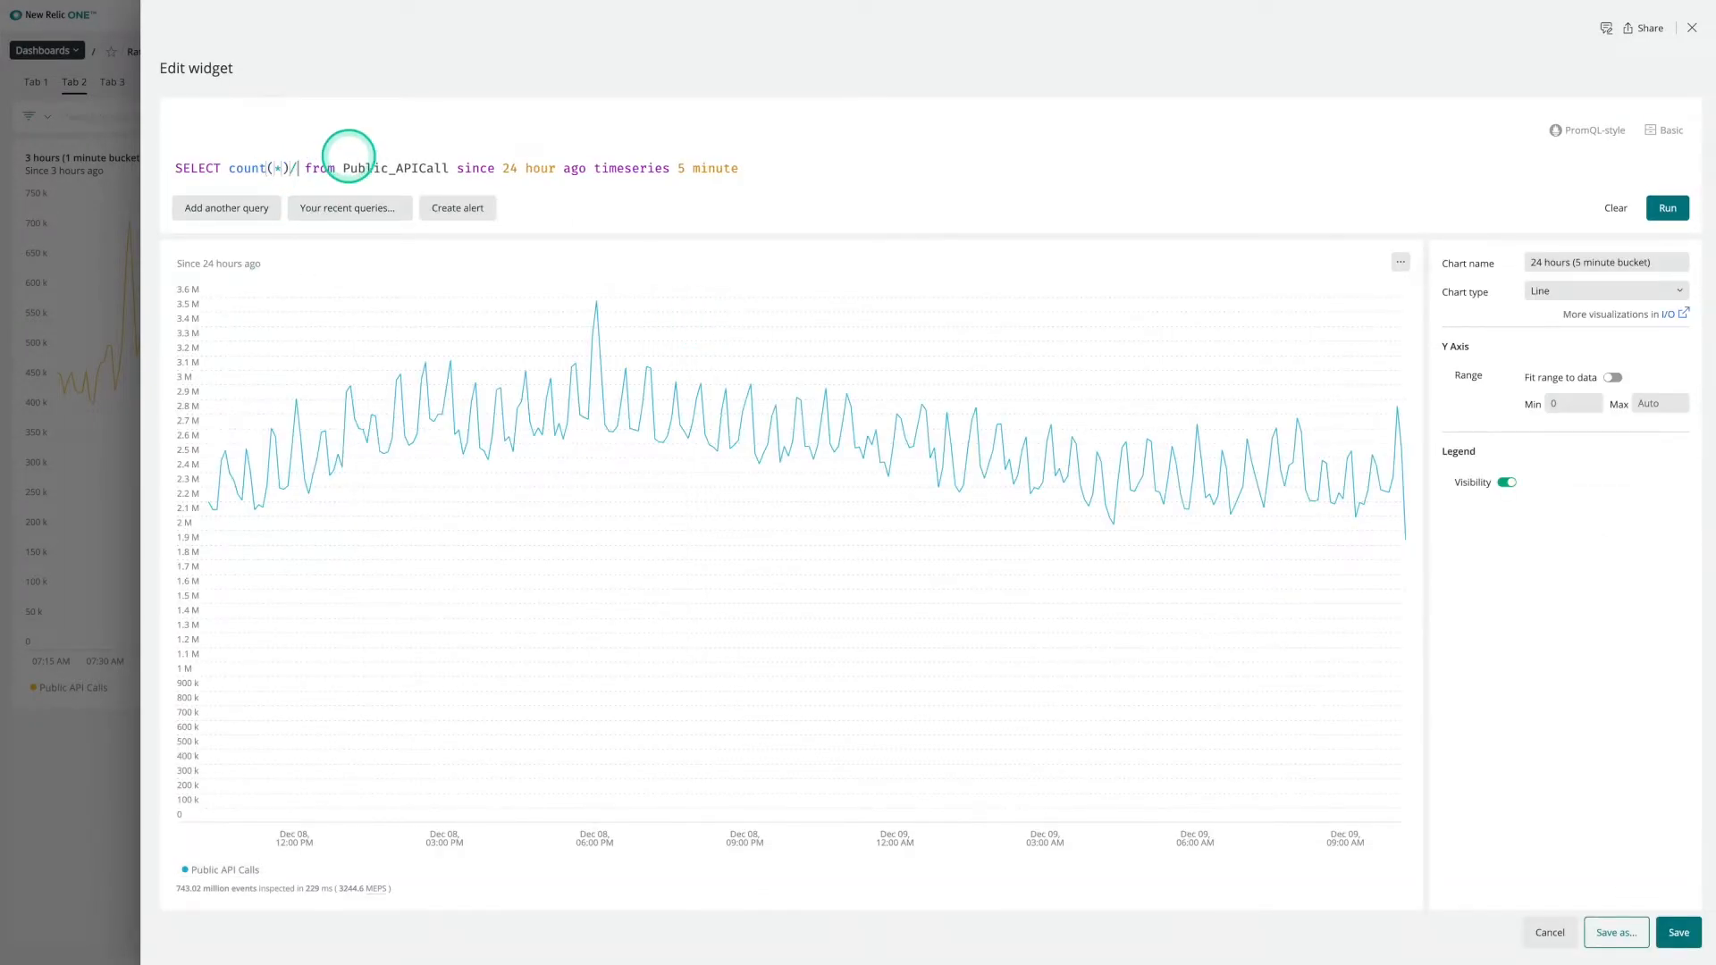
pyautogui.click(1667, 210)
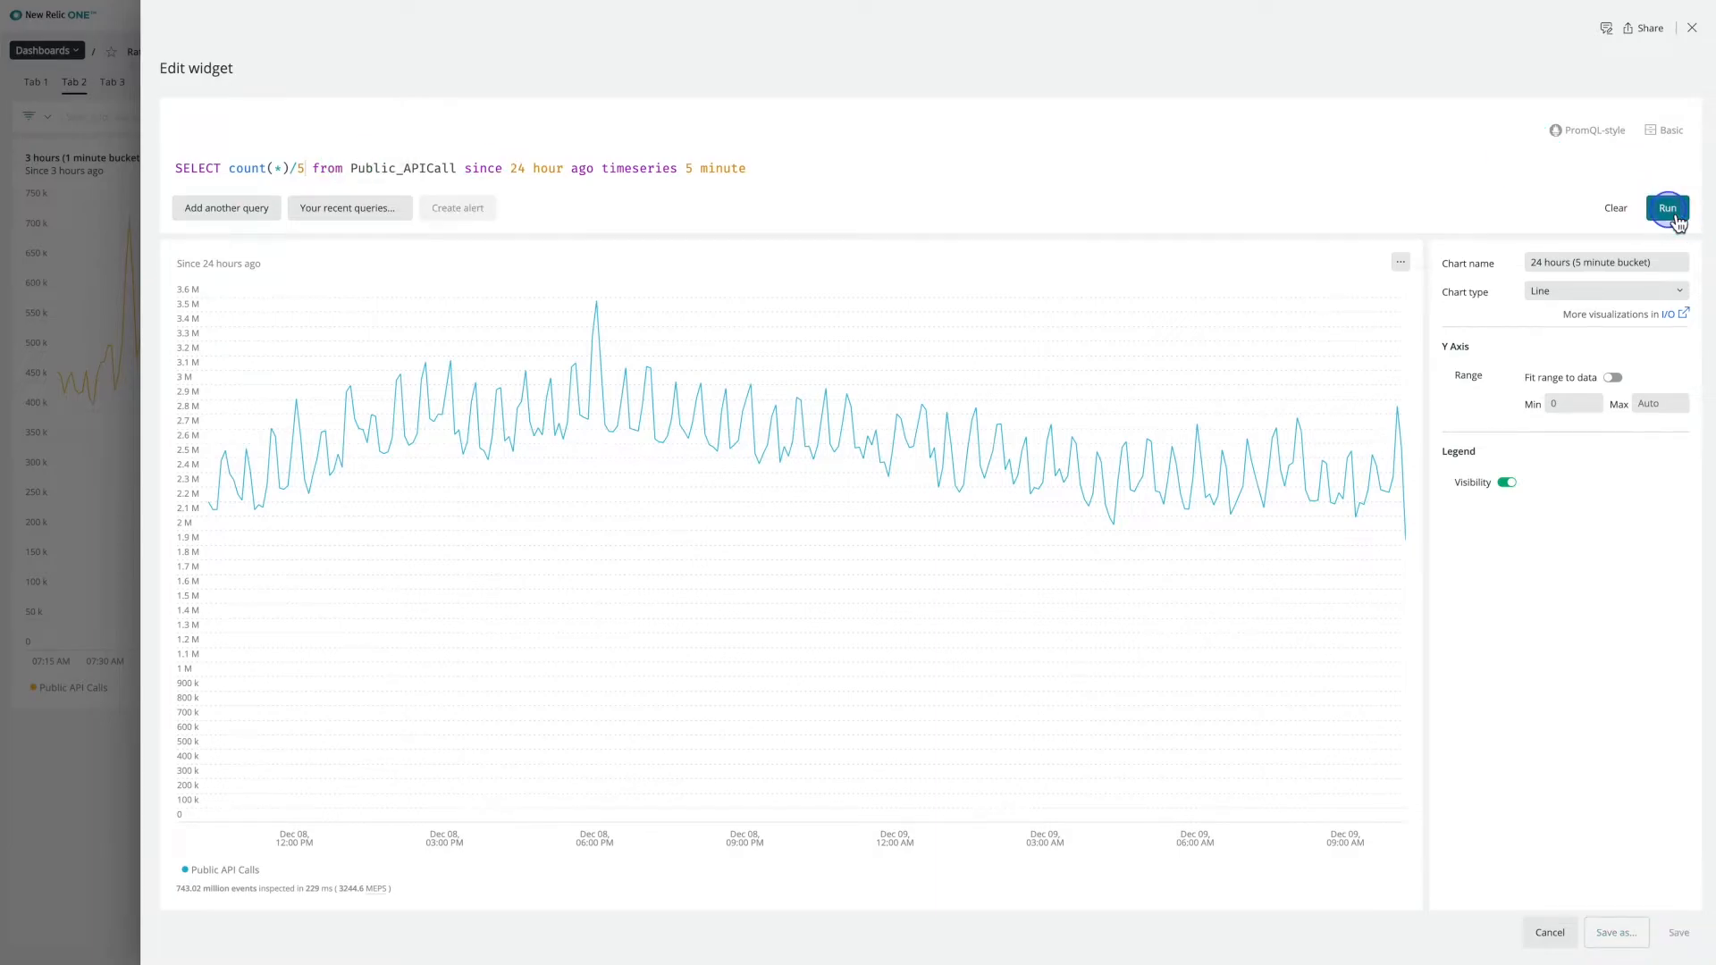
pyautogui.click(1692, 936)
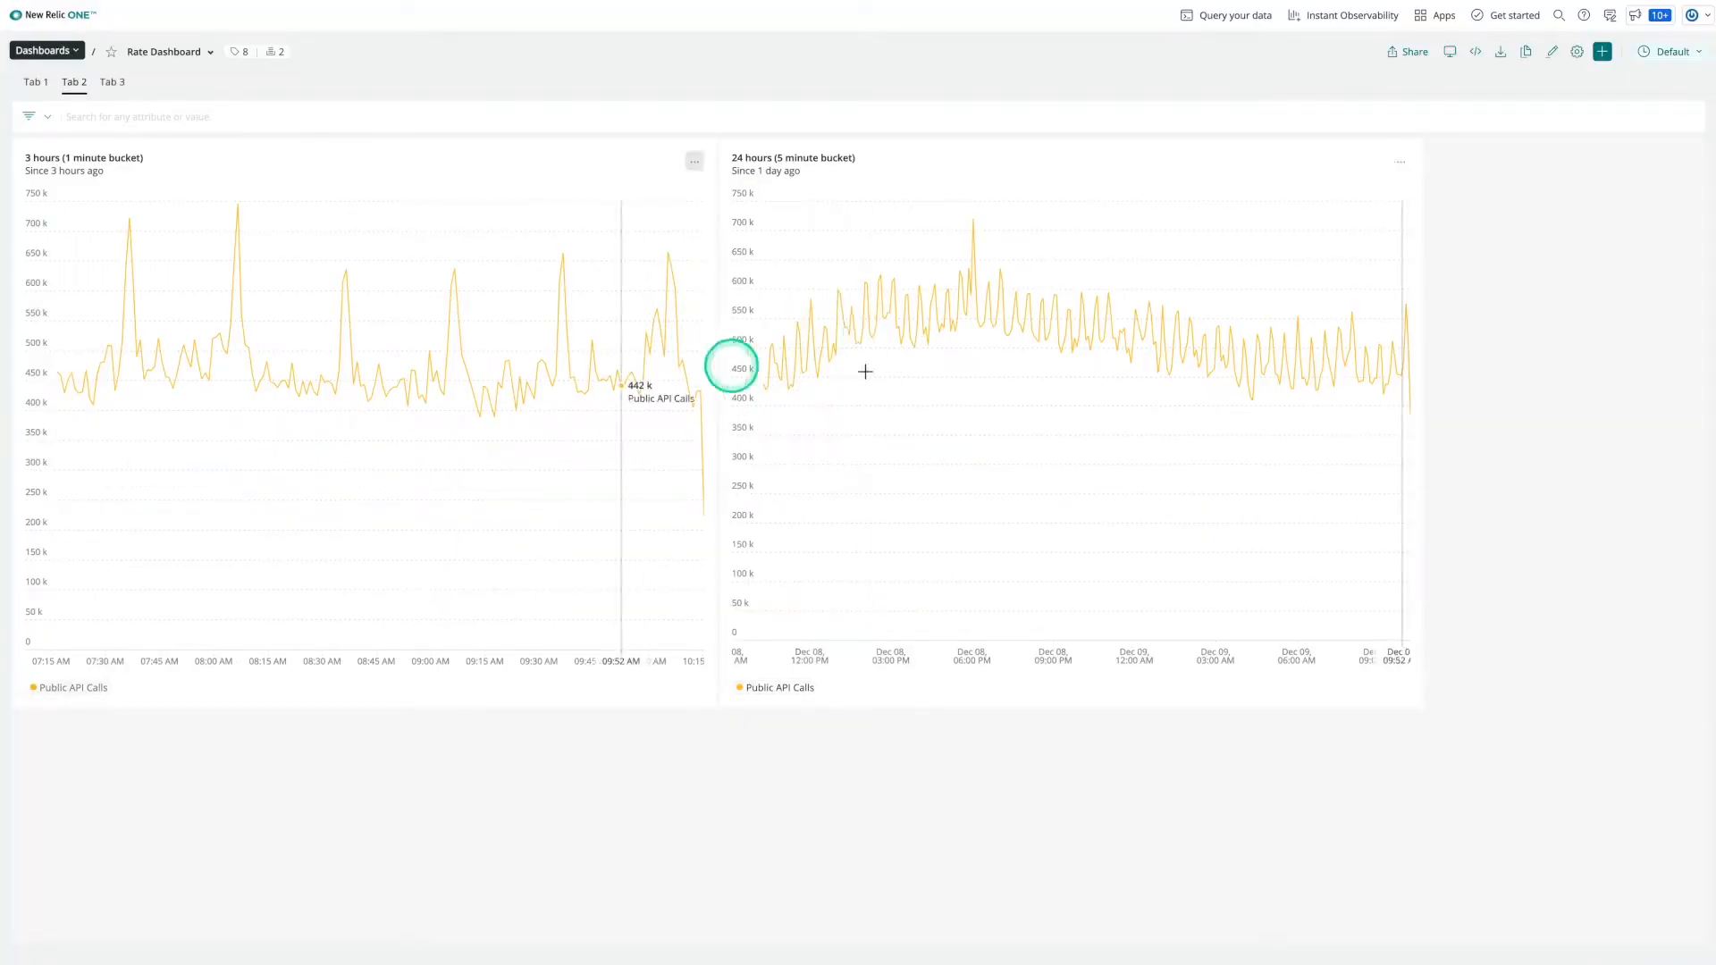
# - Compare the Tab 2 charts over 24 hours and 7 days, and restore the default time range
pyautogui.click(1678, 52)
pyautogui.click(1644, 238)
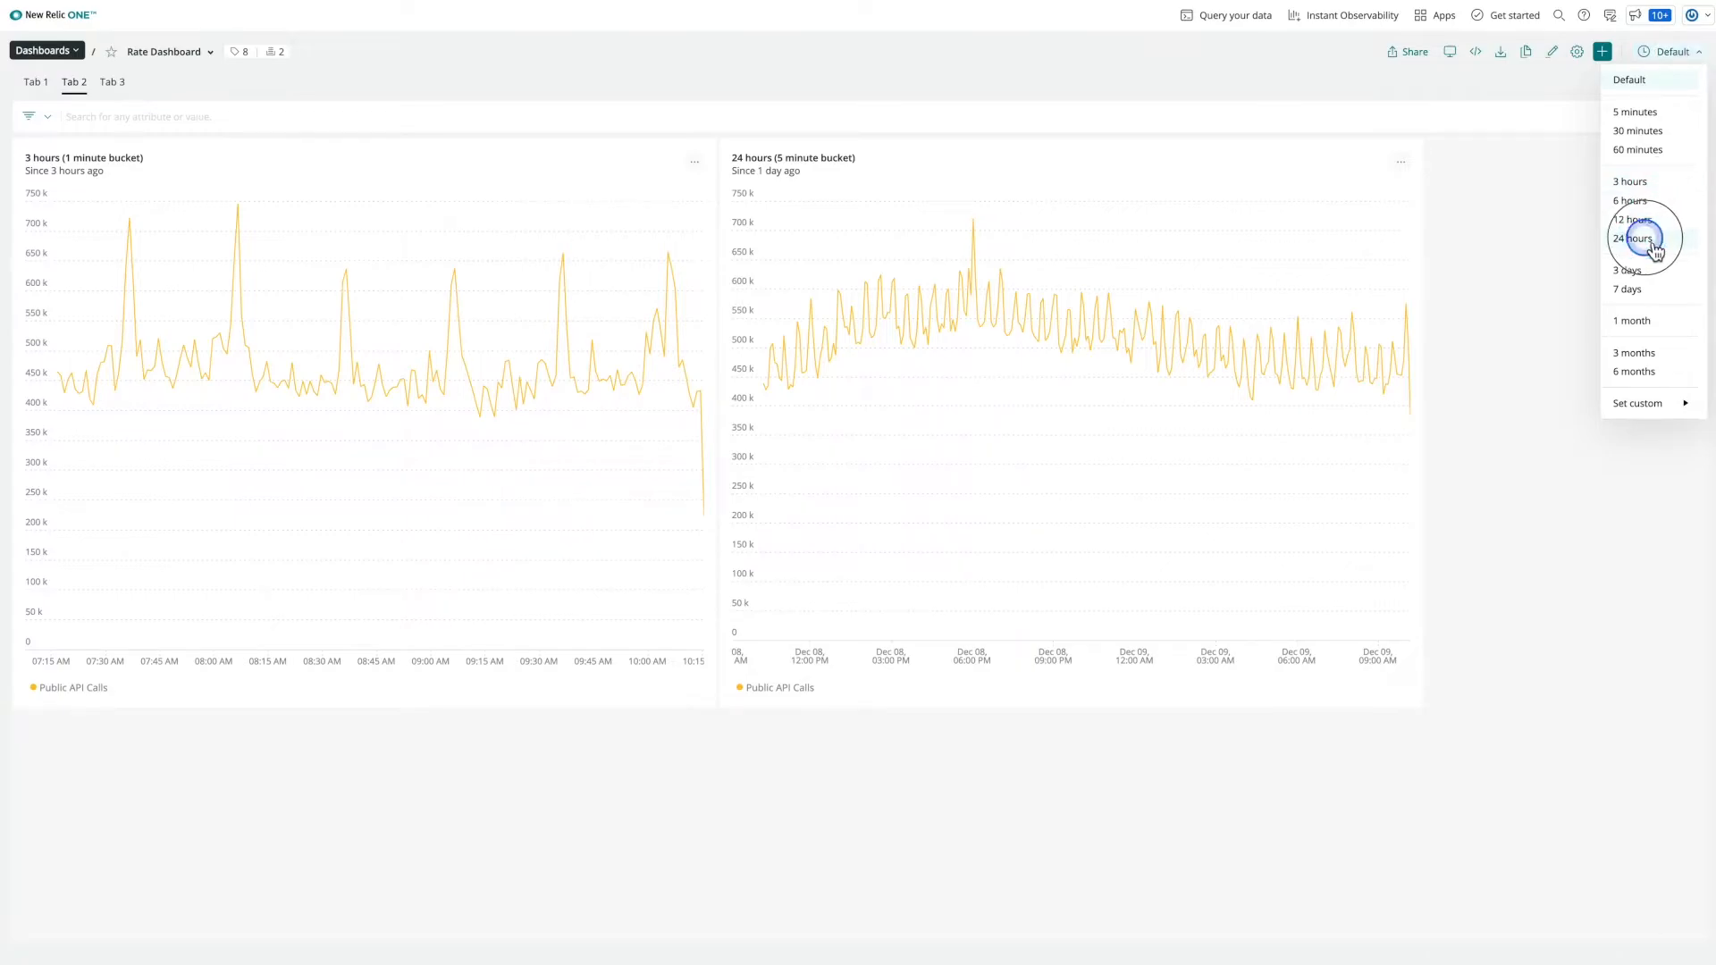
pyautogui.click(1626, 288)
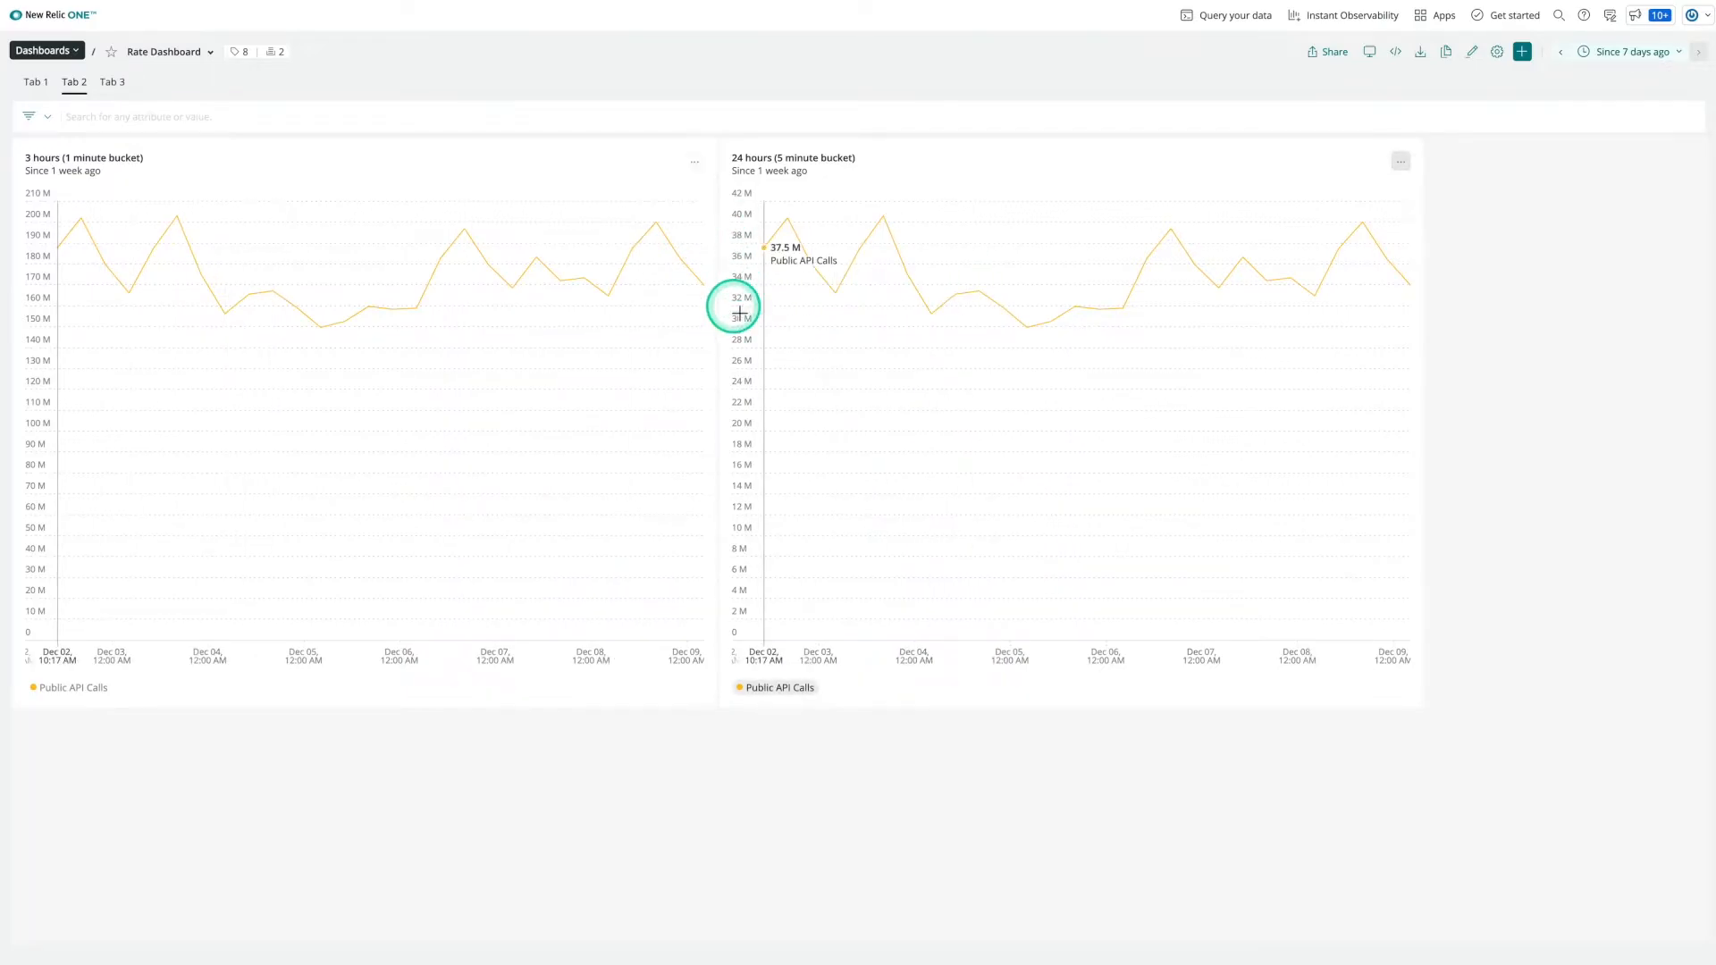
pyautogui.click(1632, 51)
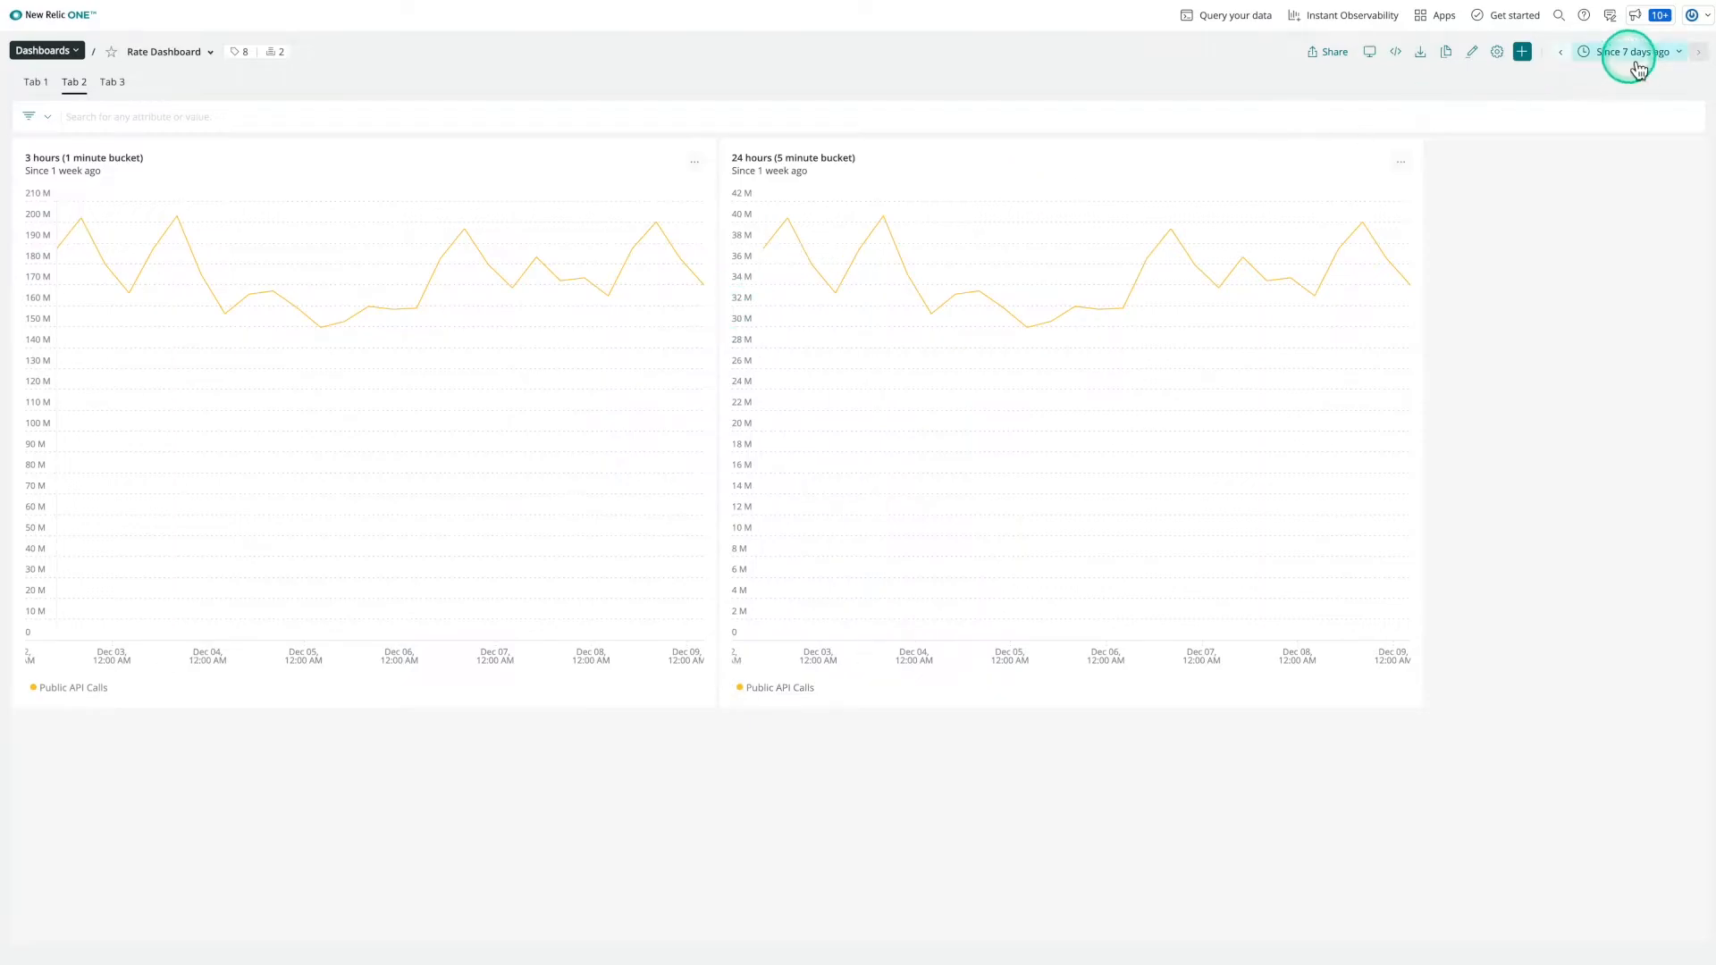
pyautogui.click(1635, 89)
# - On Tab 3, change the (Rate) widget's query to select rate(count(*), 1 minute) as rpm, run it and save the widget
pyautogui.click(112, 81)
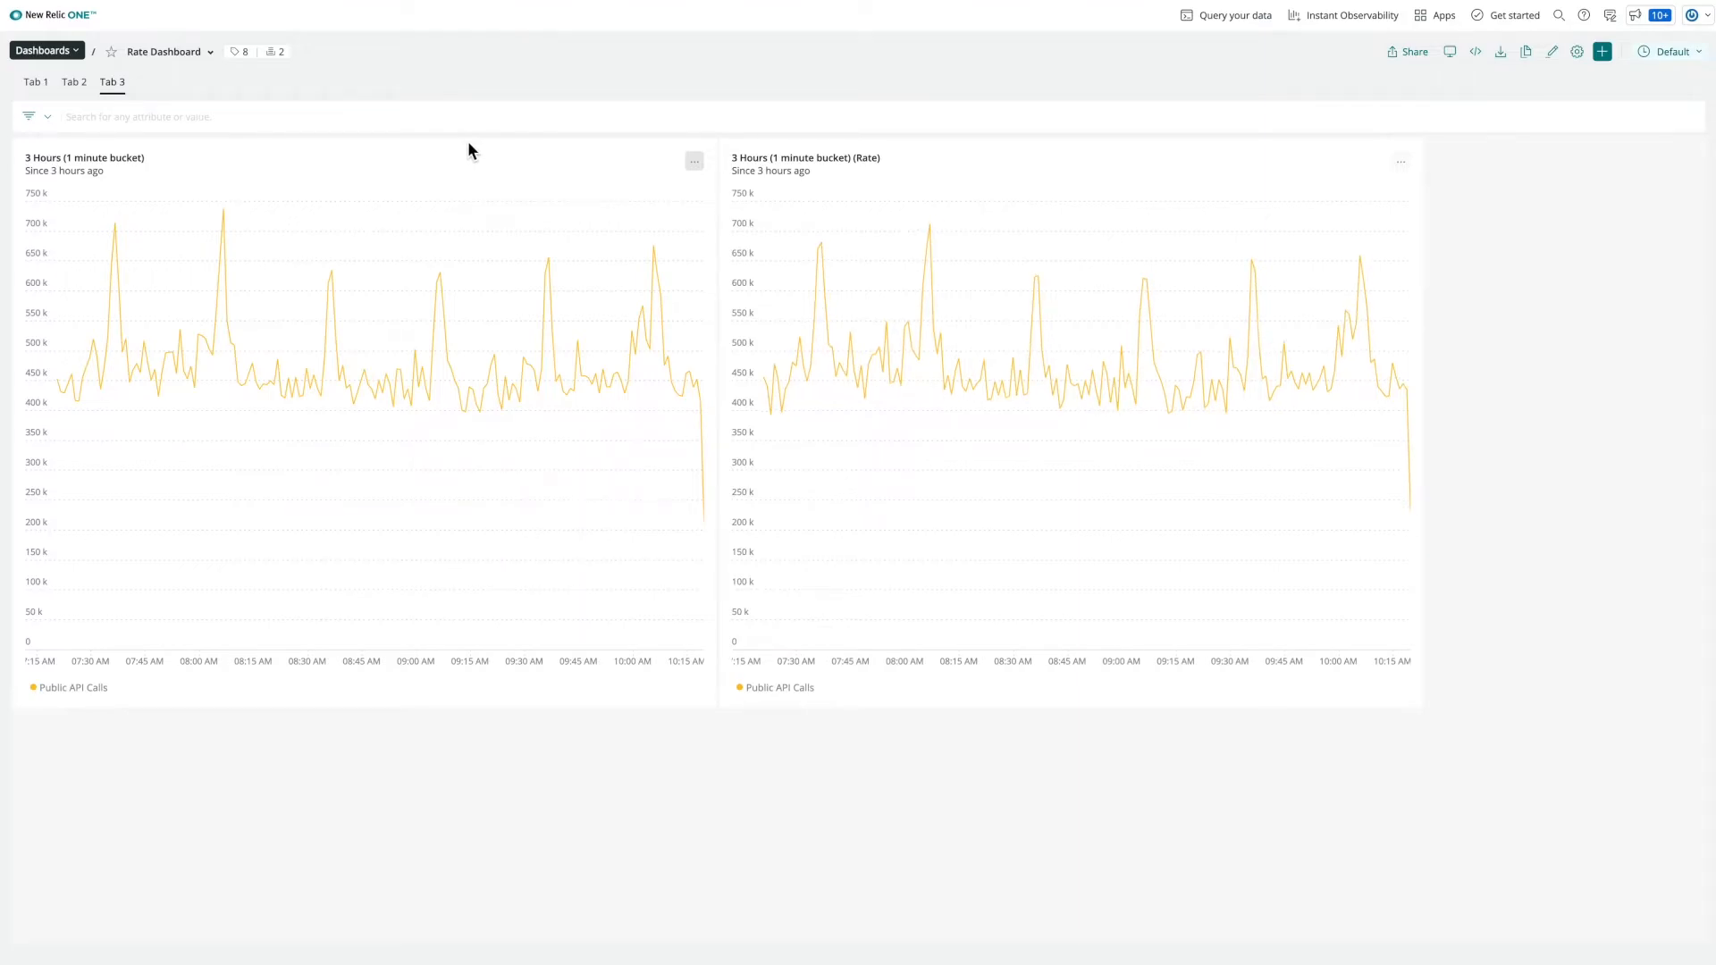
pyautogui.click(1400, 164)
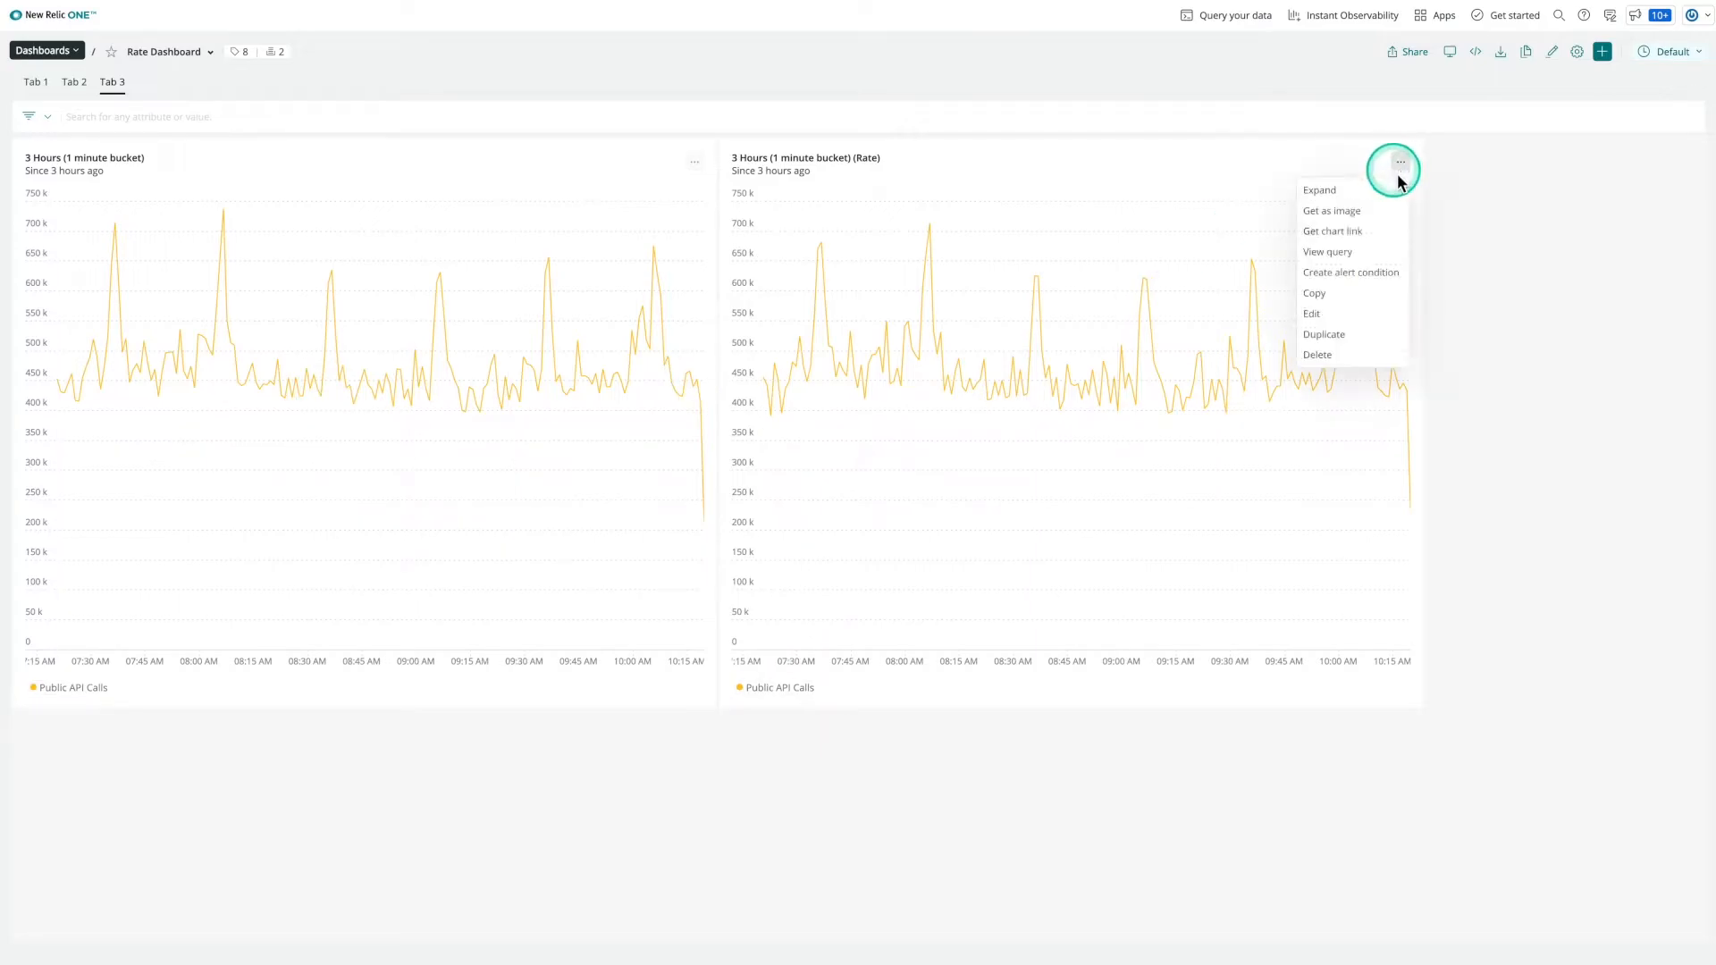
pyautogui.click(1310, 313)
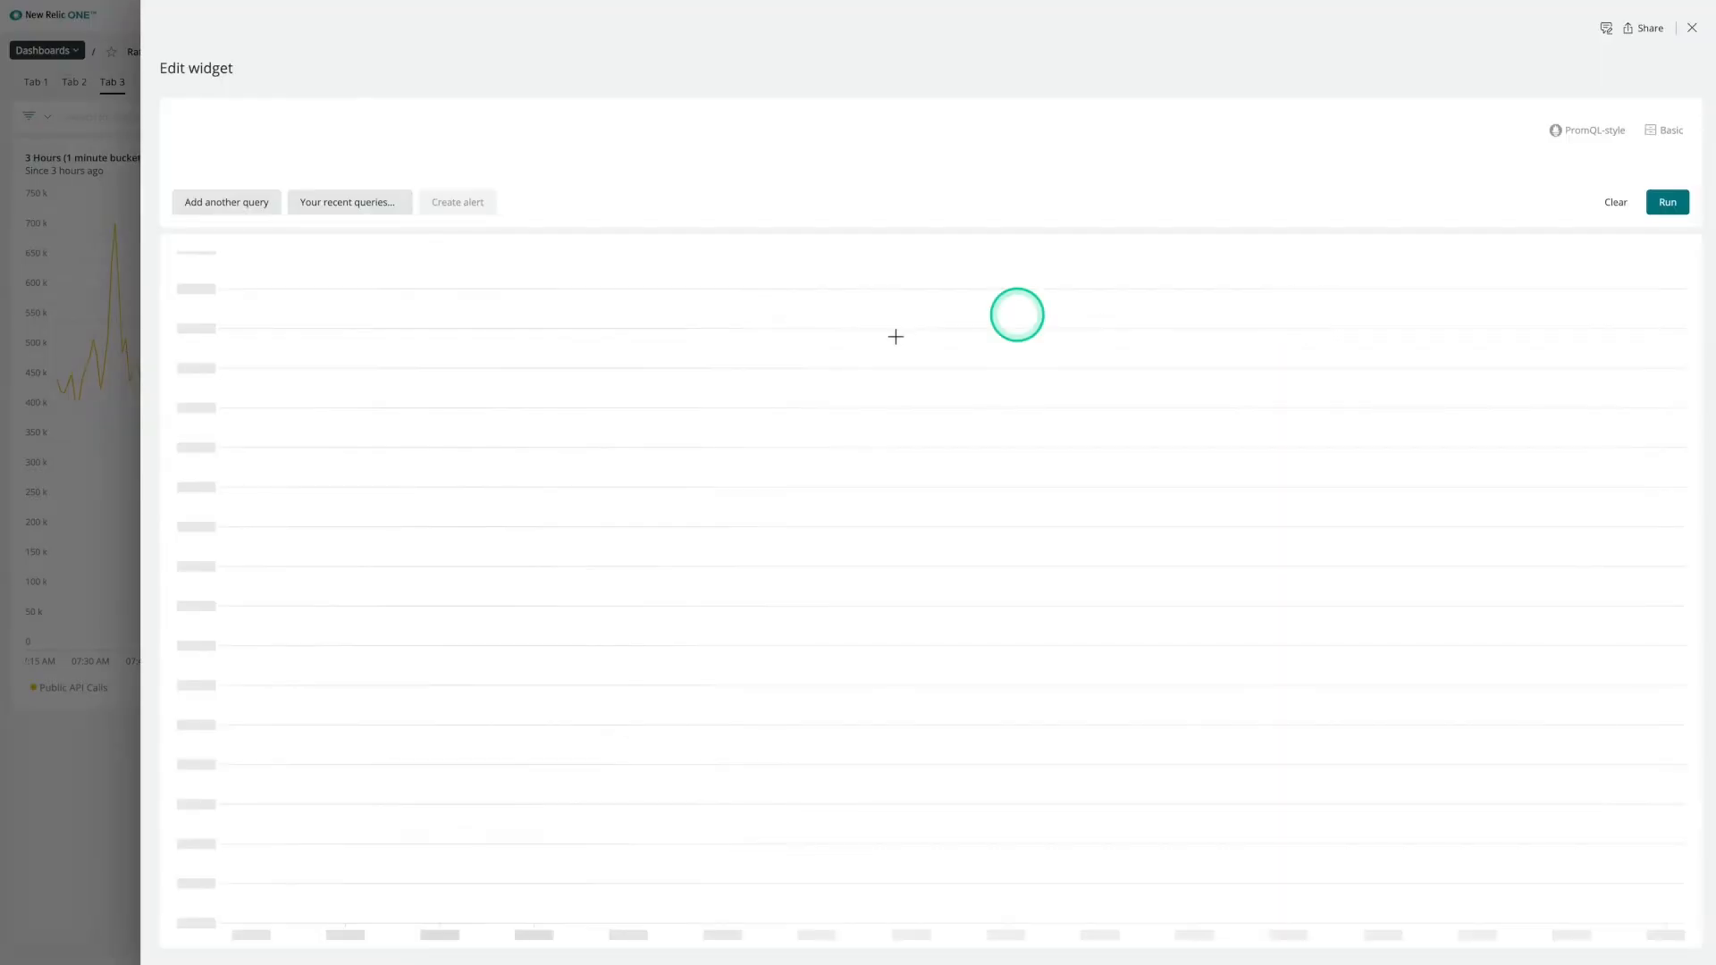
pyautogui.click(239, 169)
pyautogui.write('rate(')
pyautogui.click(332, 168)
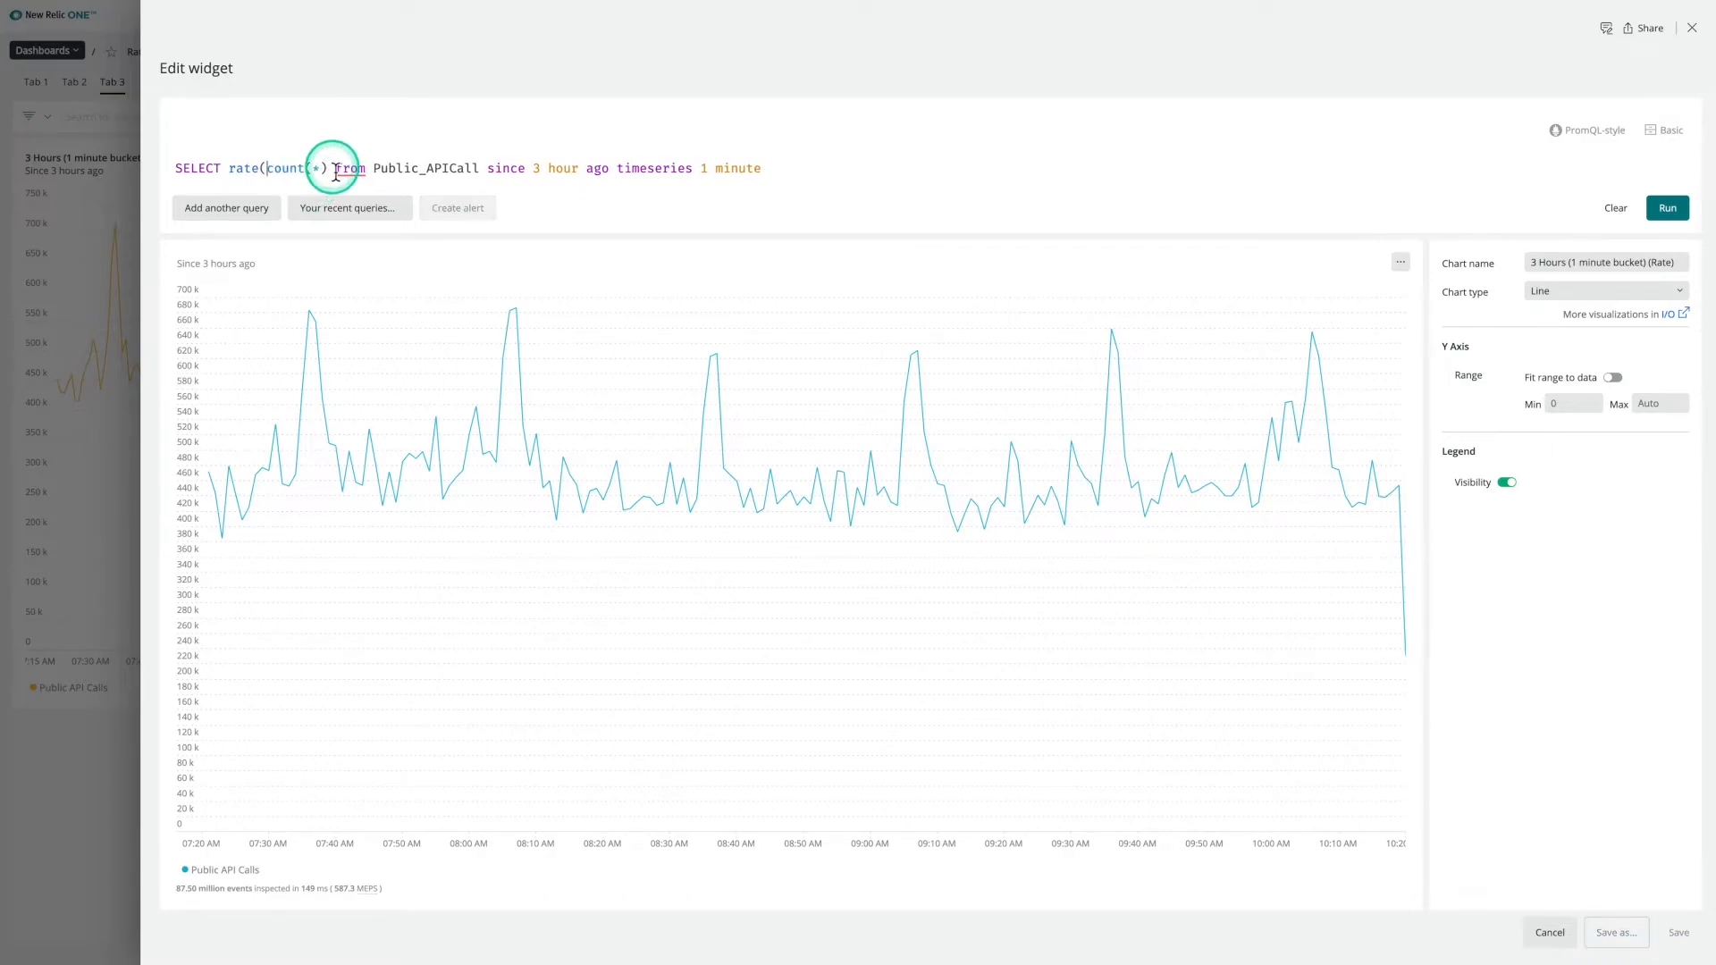
pyautogui.write(', 1 minute')
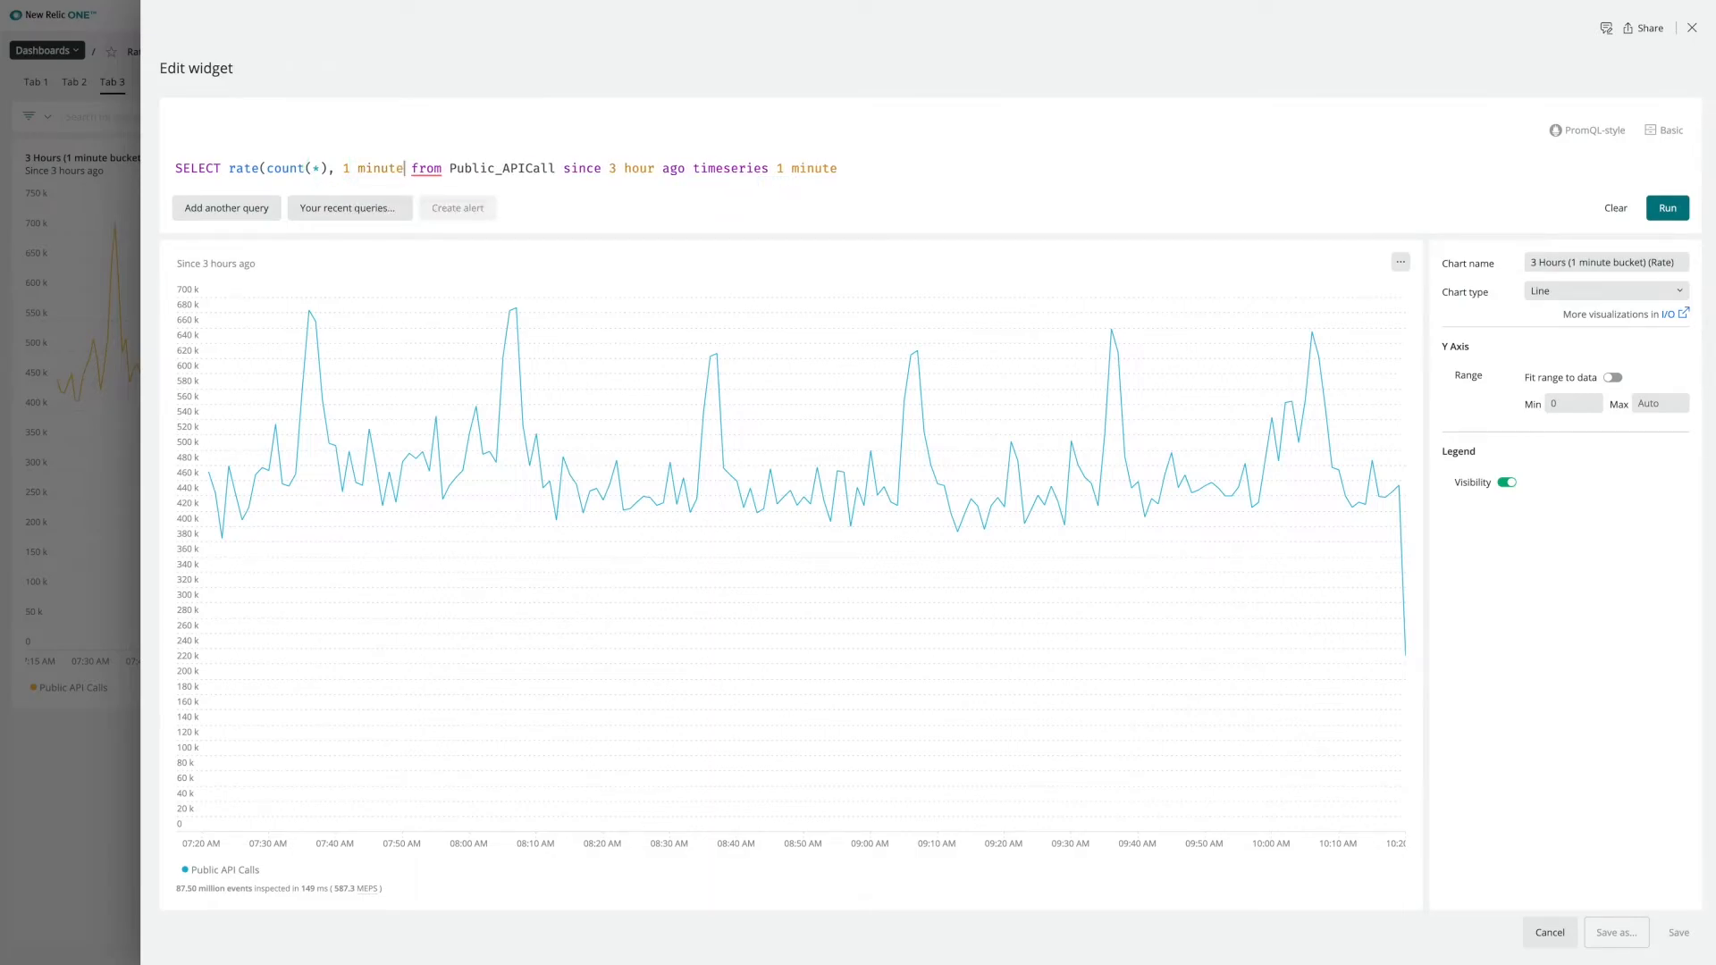
pyautogui.write(') as rpm')
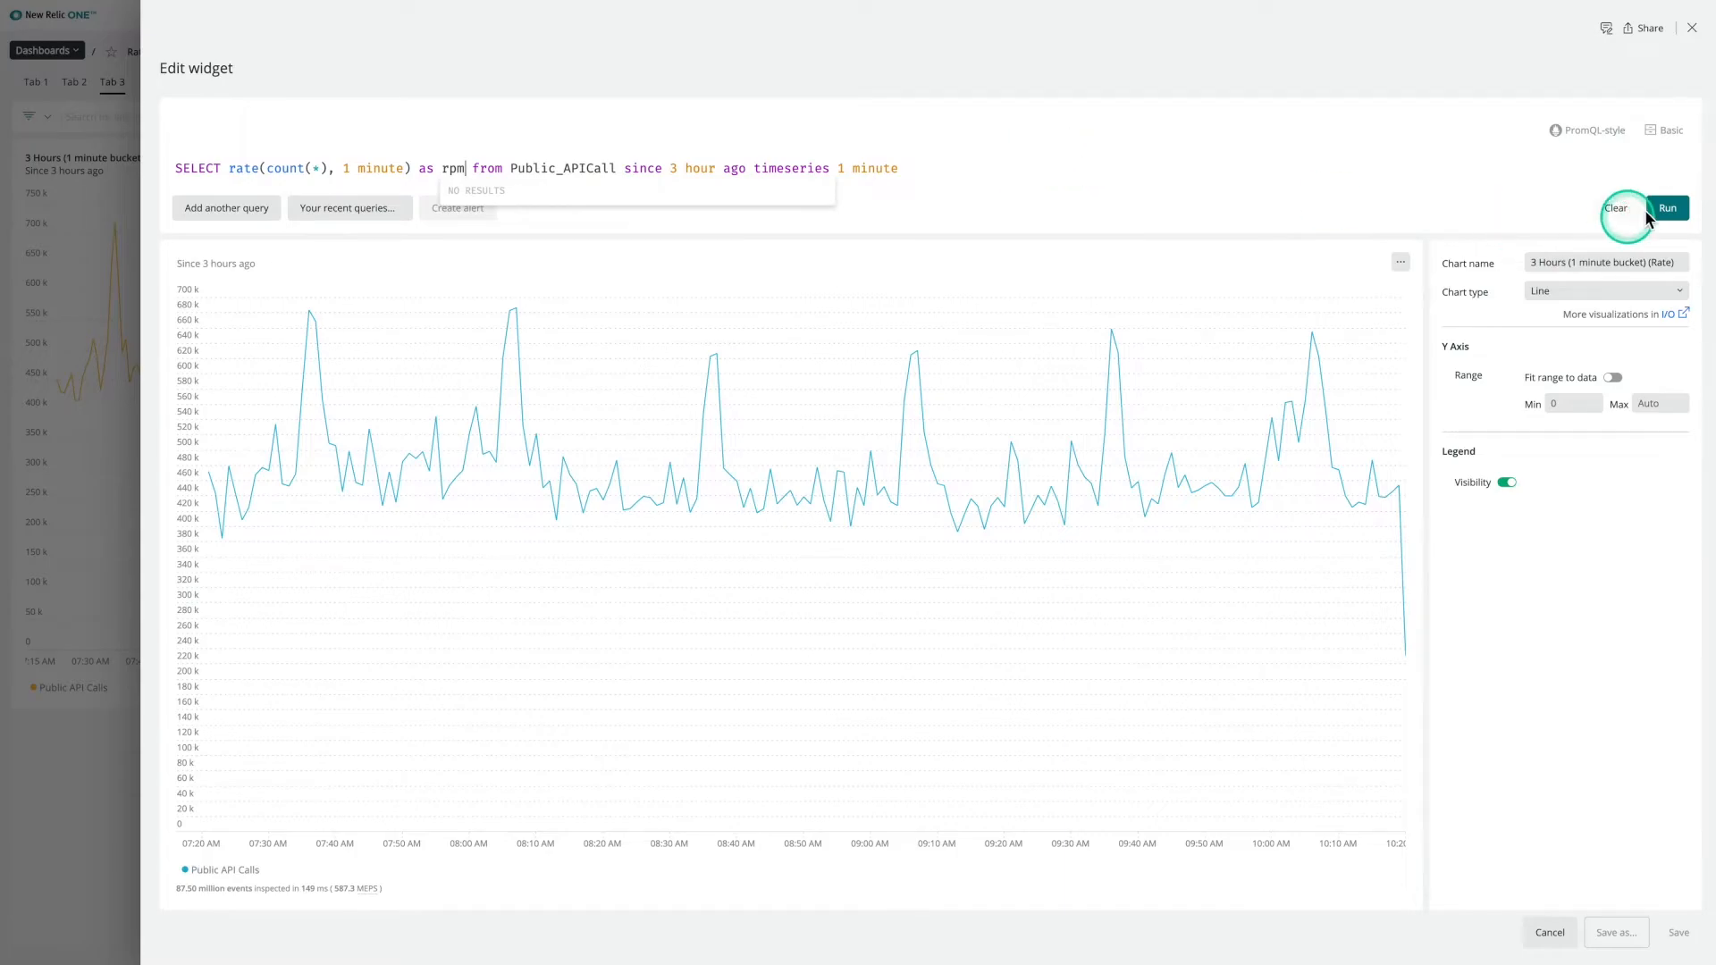
pyautogui.click(1666, 210)
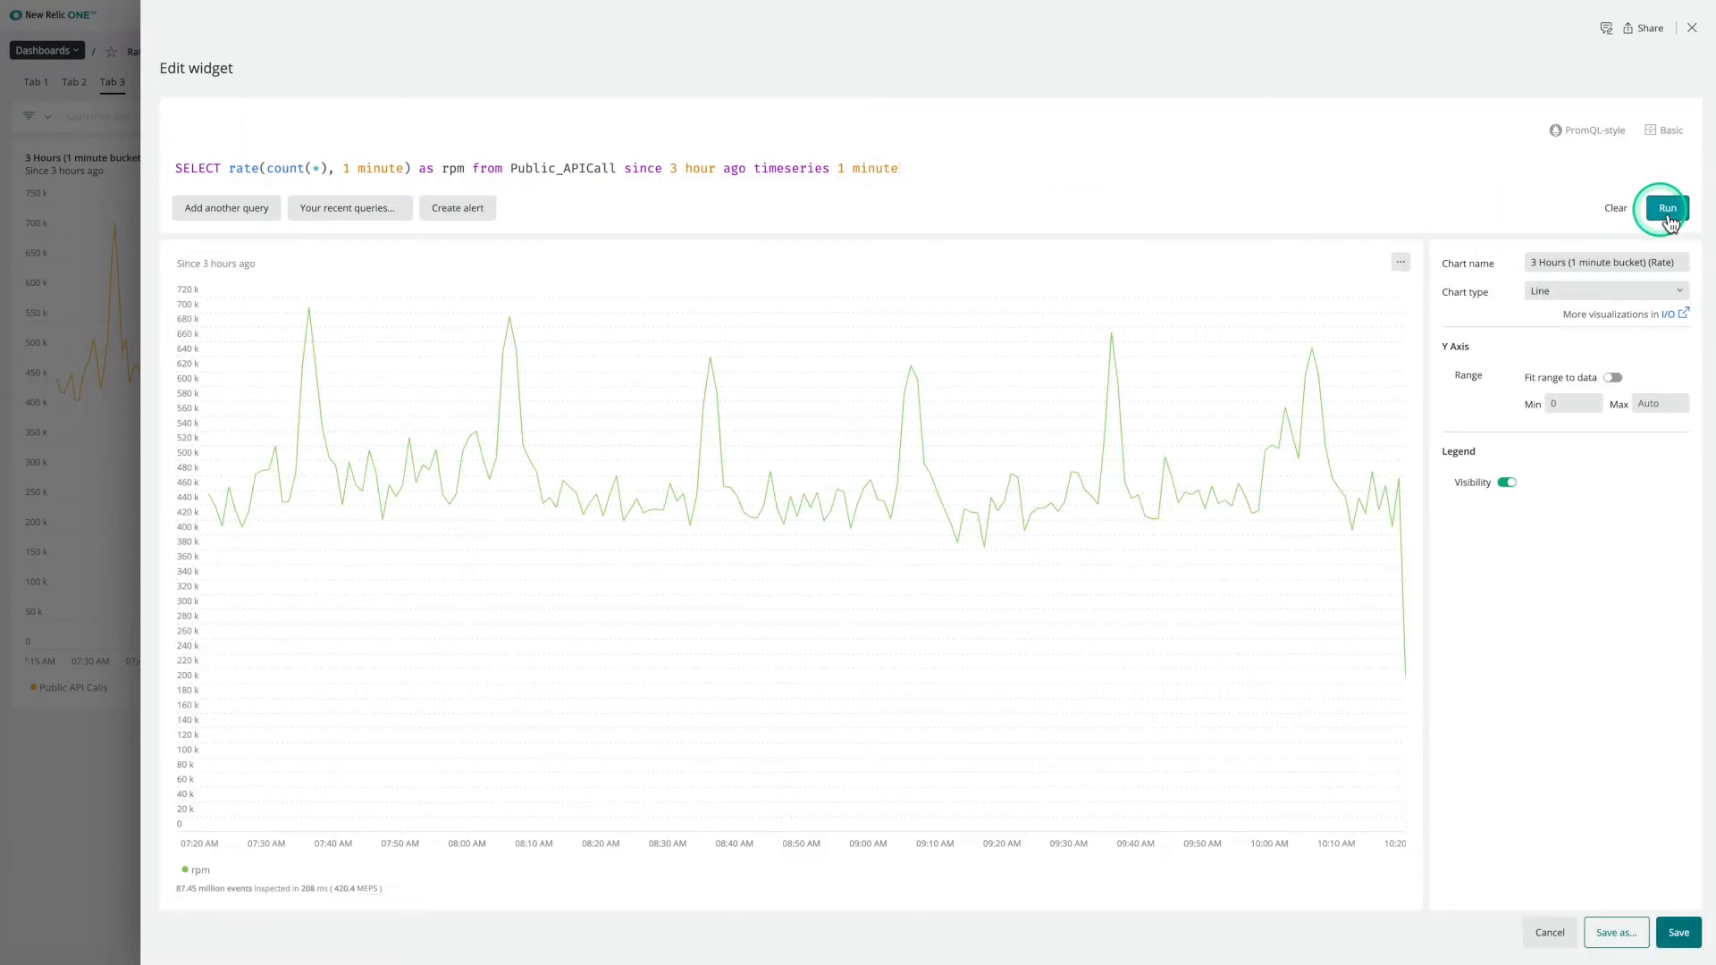
pyautogui.click(1687, 943)
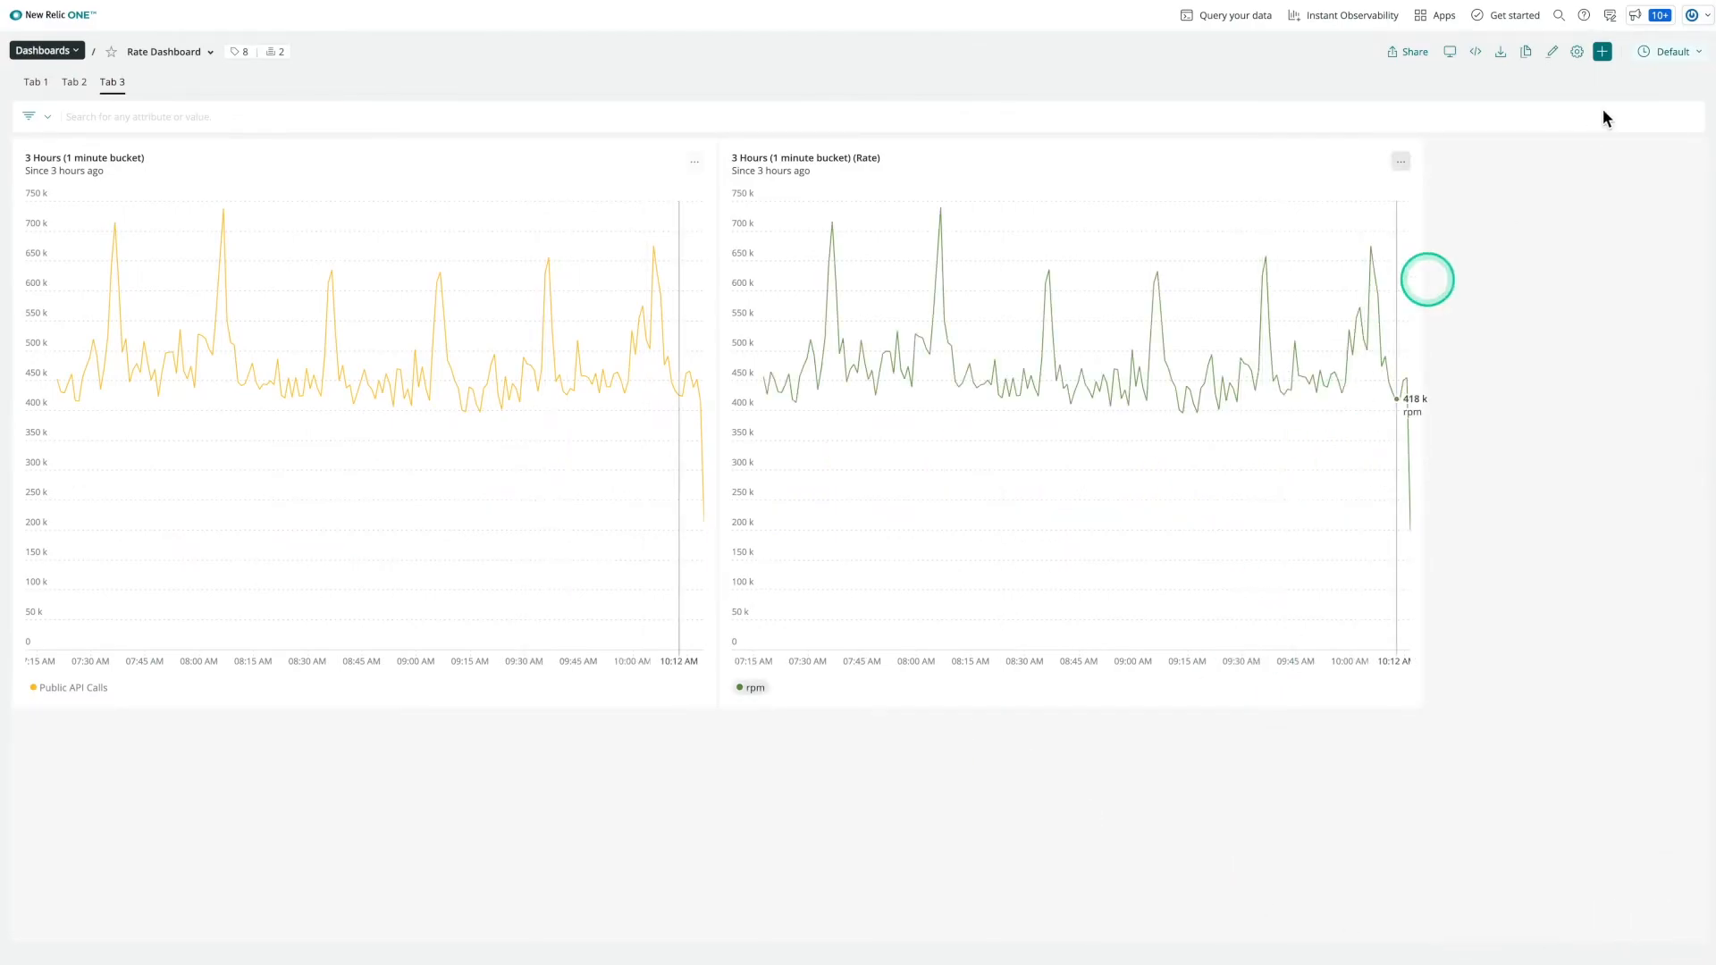
# - Compare the count and rate charts on Tab 3 over the last 24 hours and over the last 7 days
pyautogui.click(1669, 52)
pyautogui.click(1630, 239)
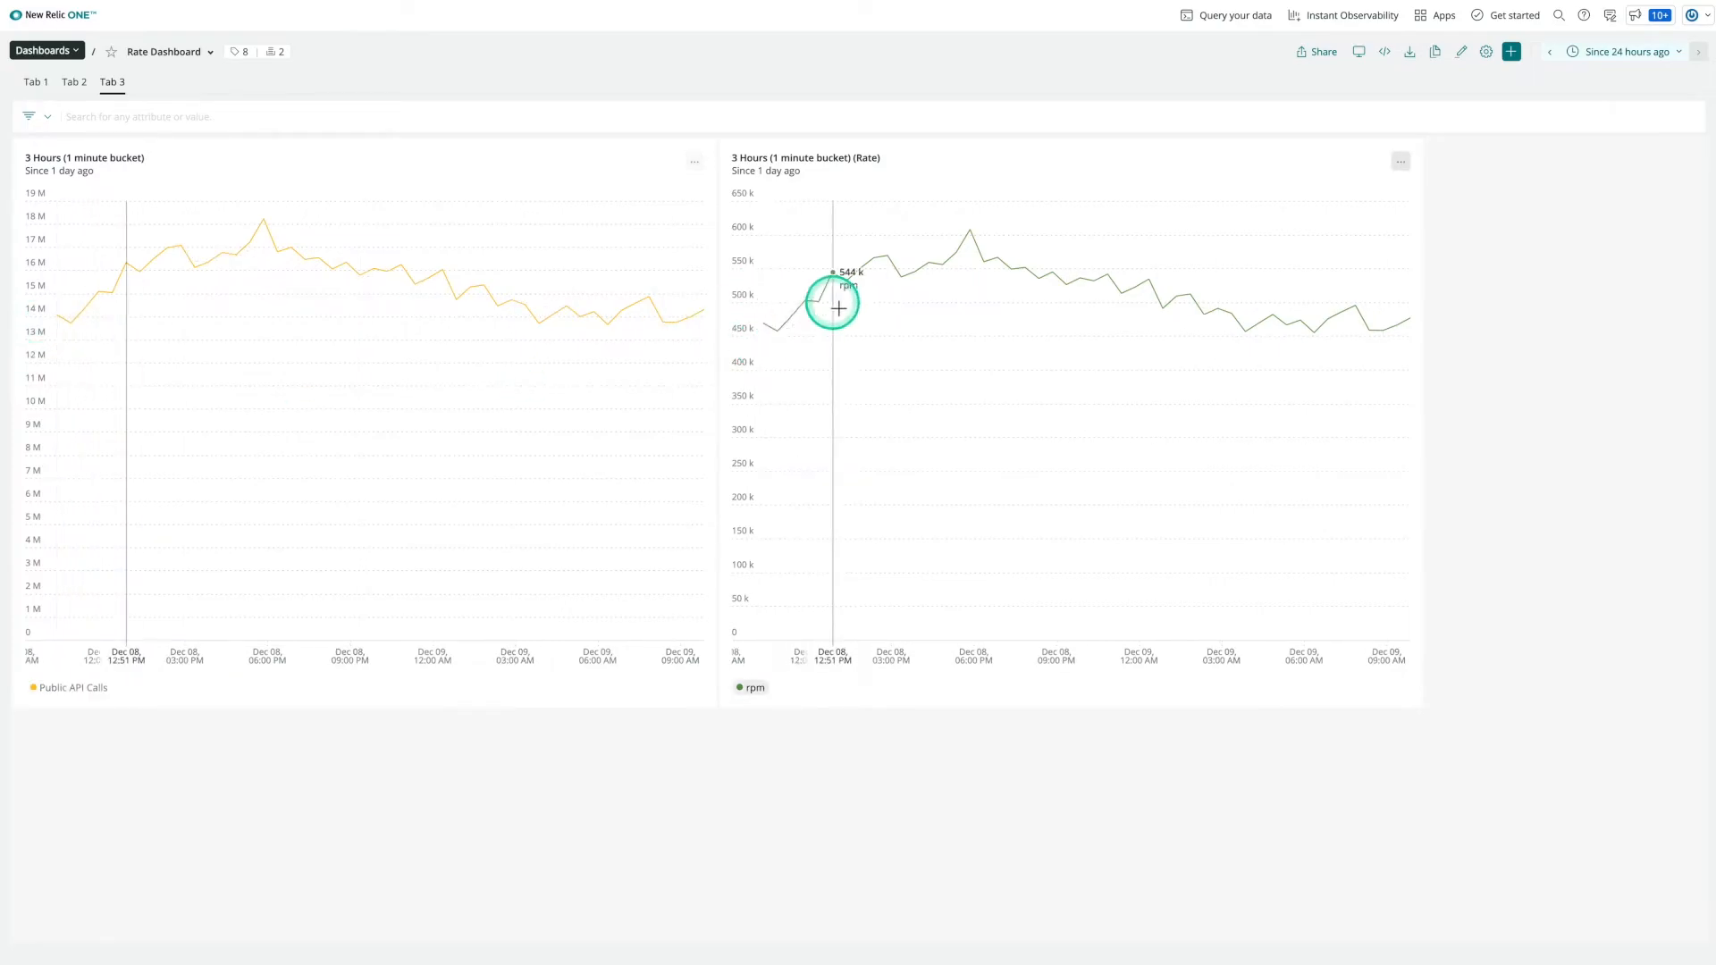
pyautogui.click(1652, 62)
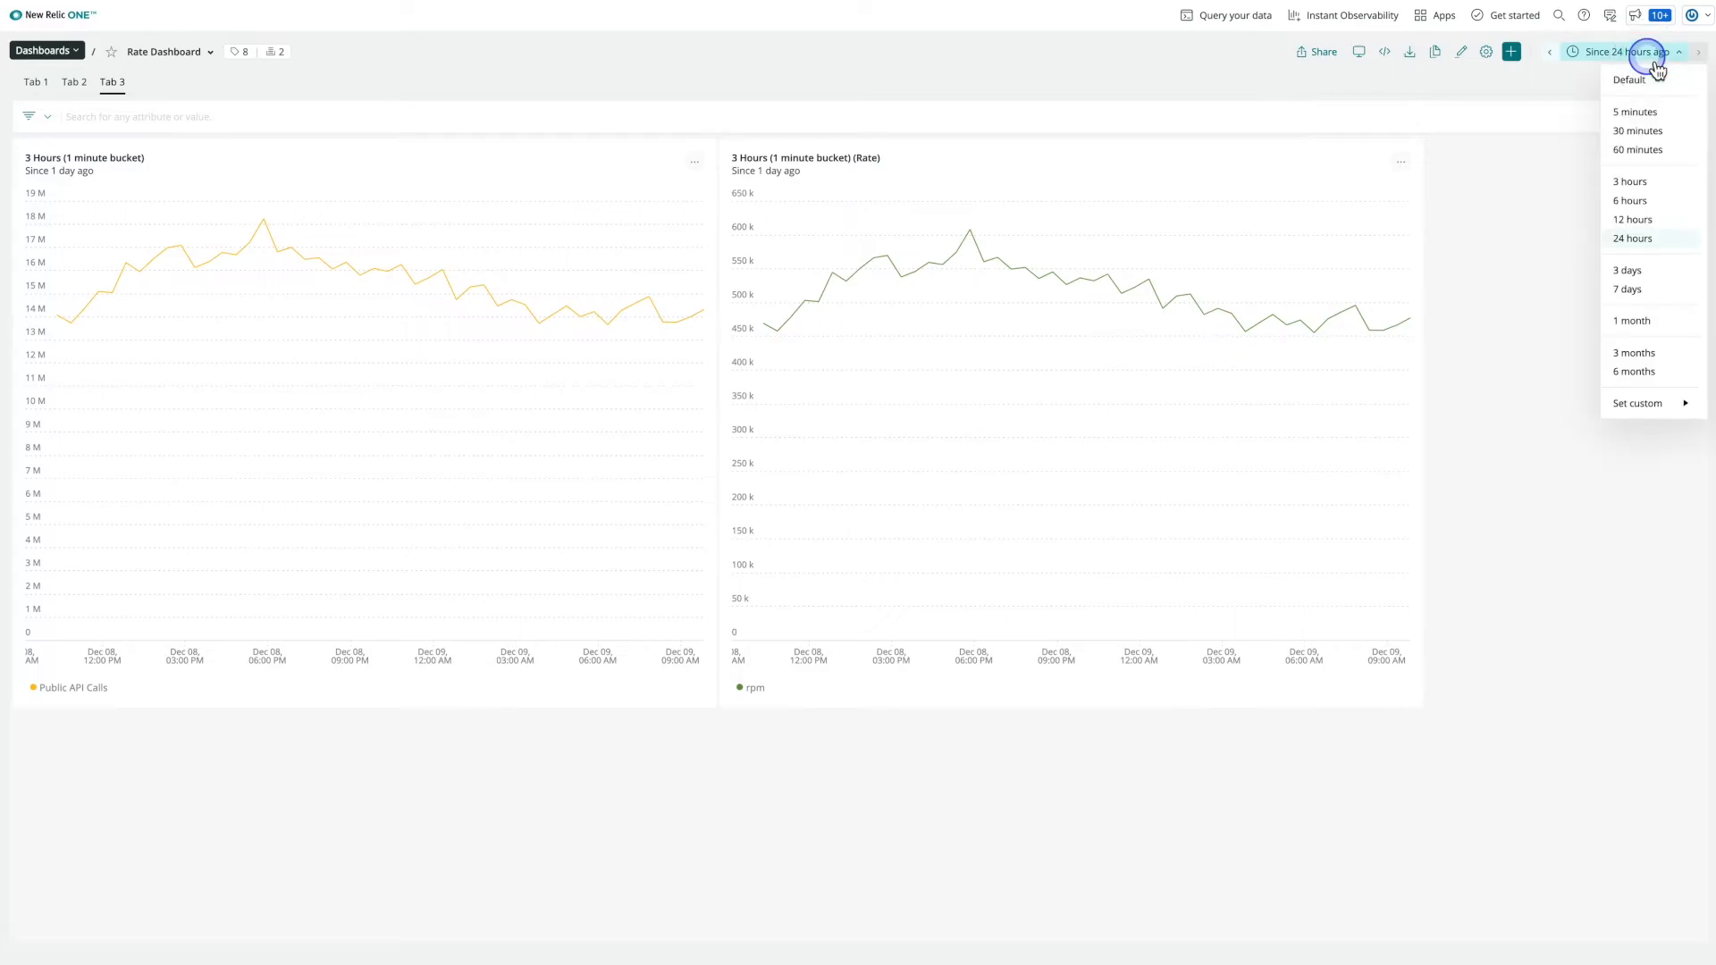
pyautogui.click(1632, 291)
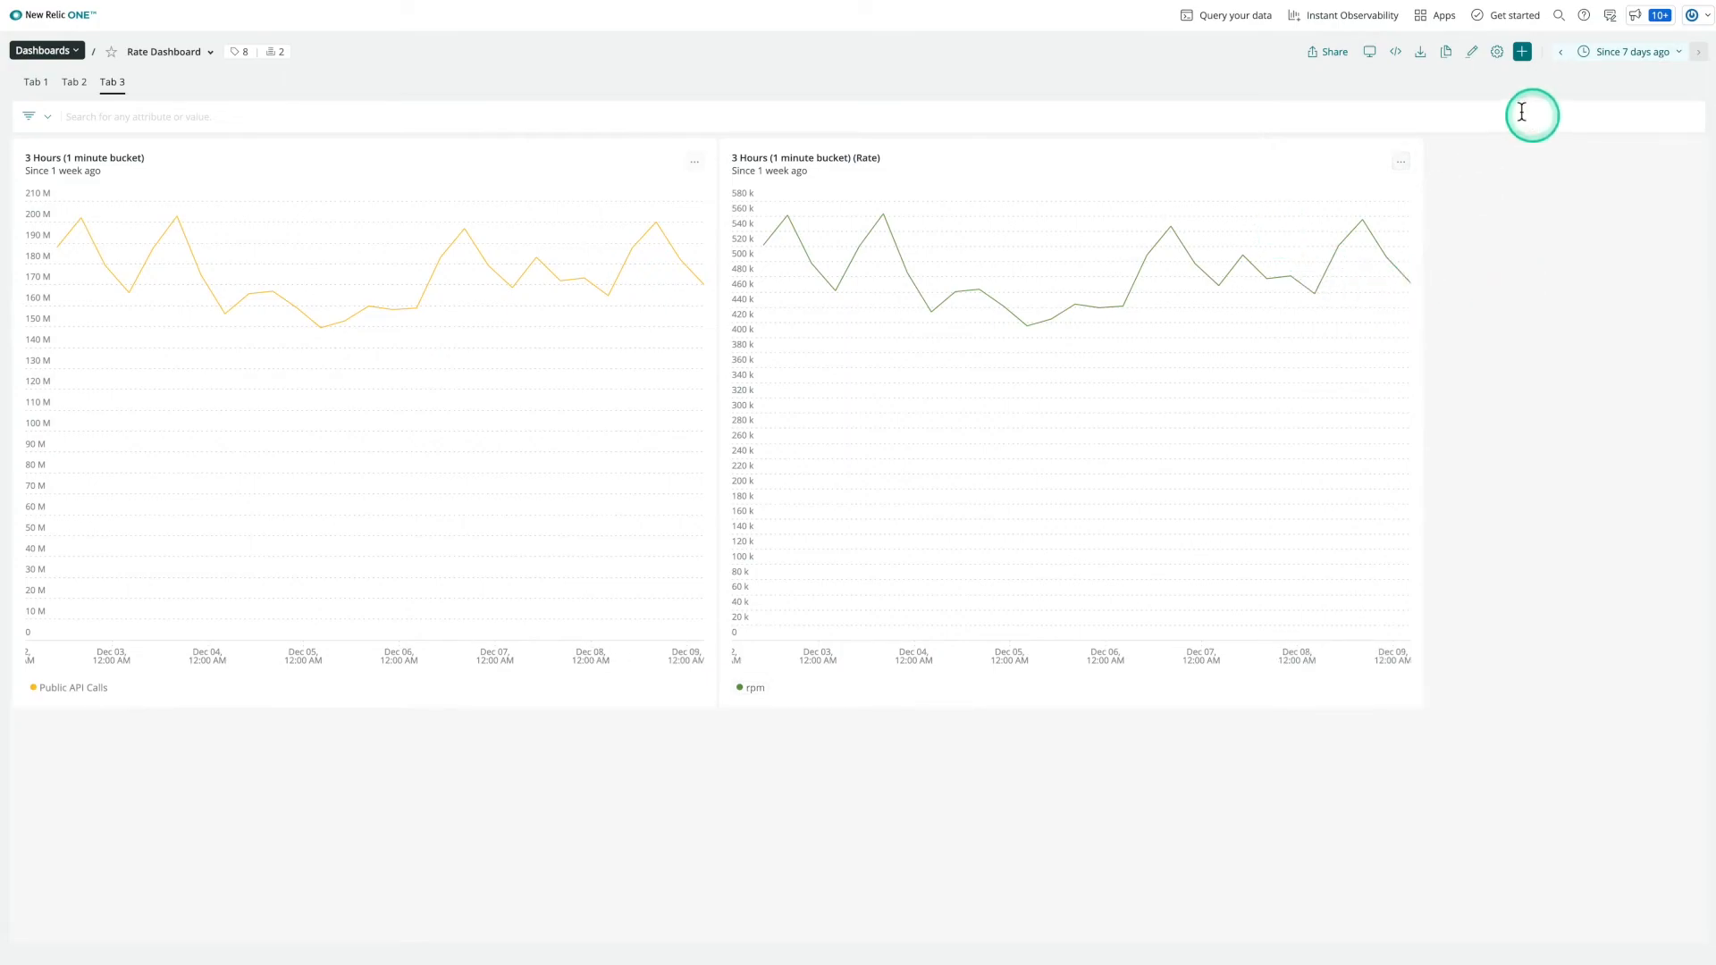
# - Search the New Relic I/O catalog for "nrql" and open the Advanced aggregators lesson in NRQL Lessons
pyautogui.click(1440, 34)
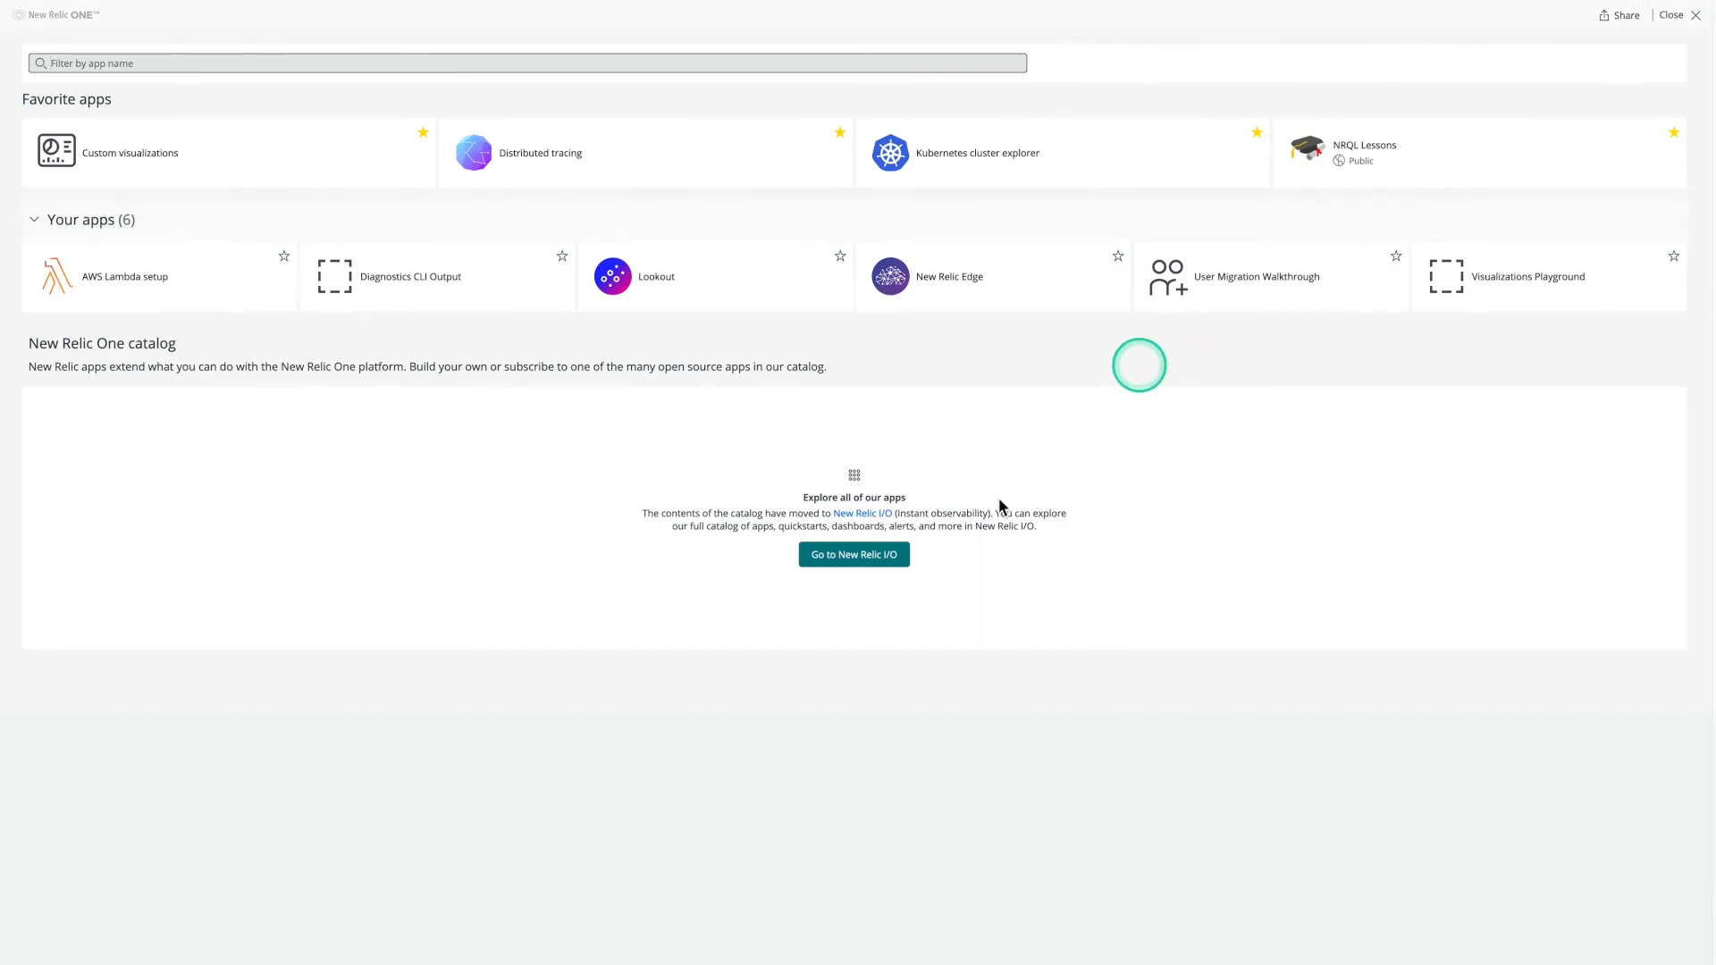
pyautogui.click(891, 555)
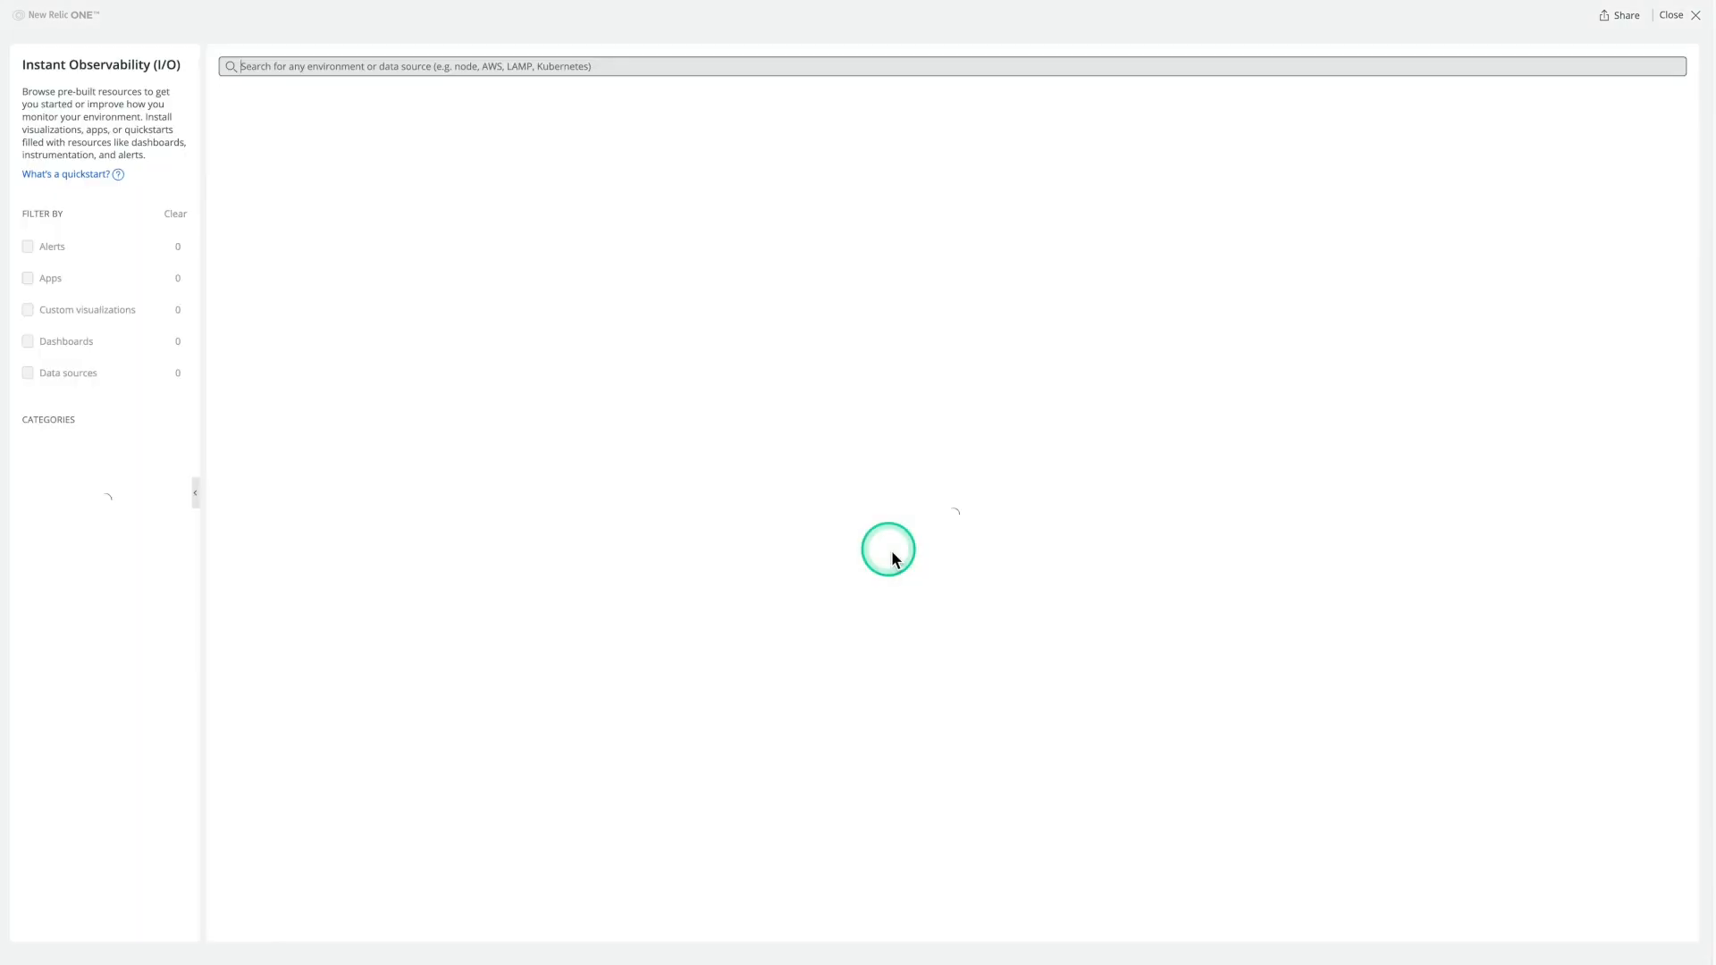
pyautogui.click(431, 69)
pyautogui.write('n')
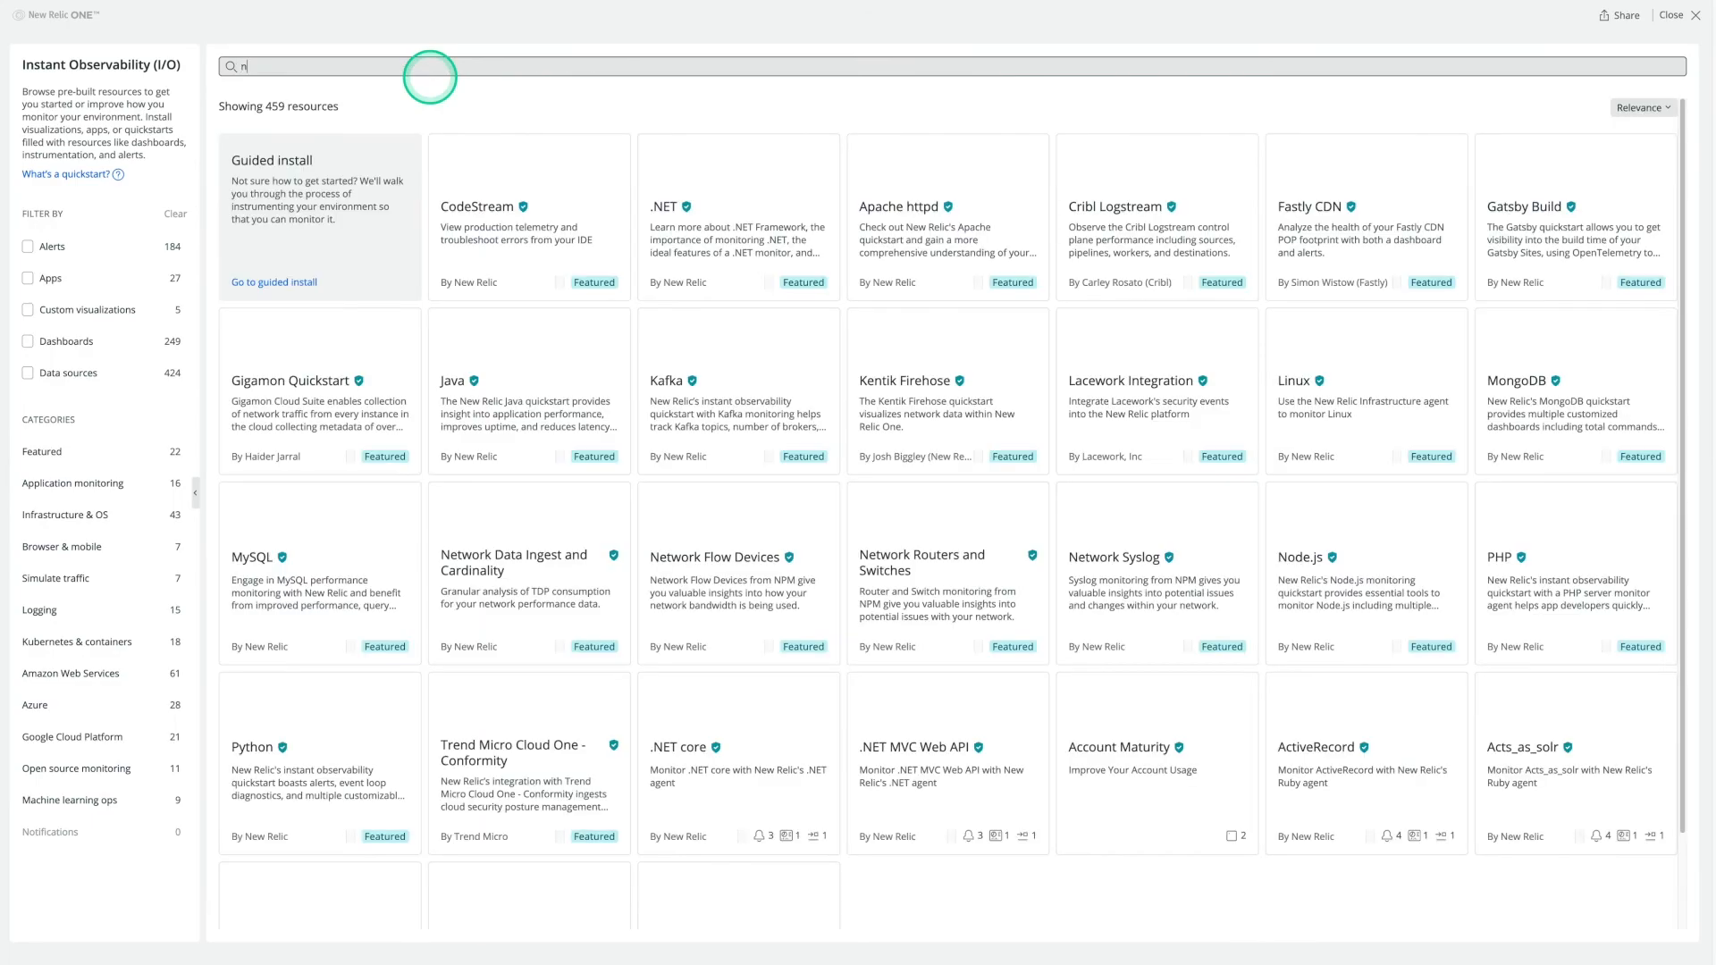
pyautogui.write('rql')
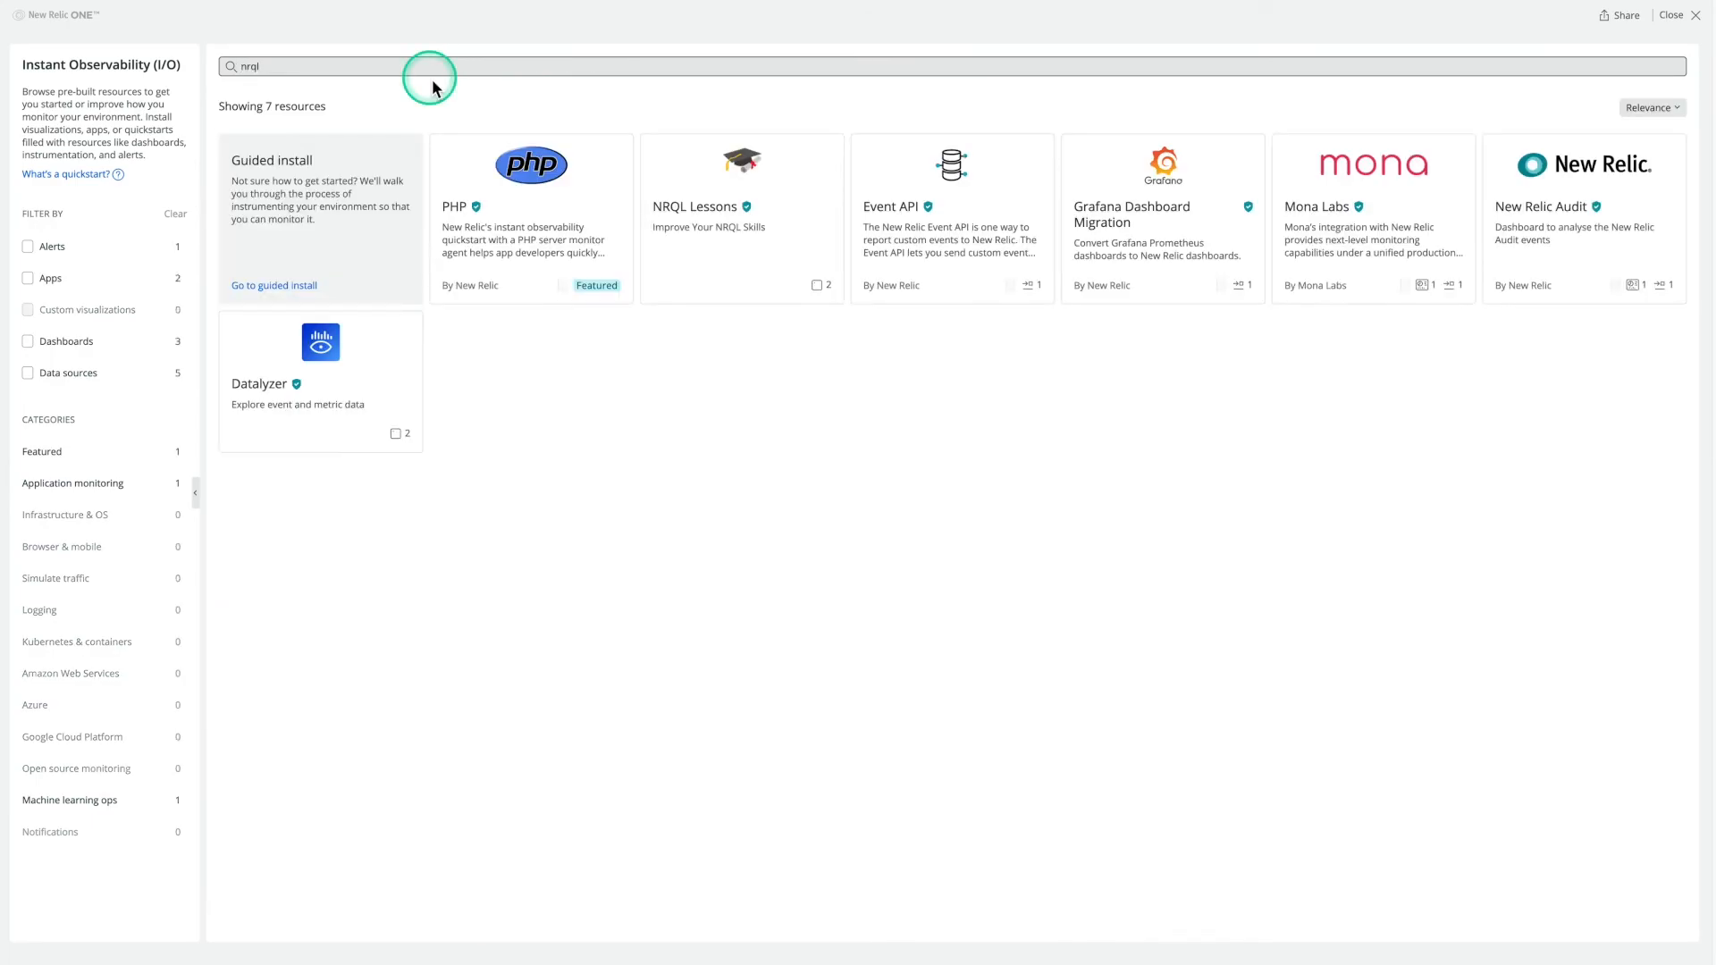
pyautogui.click(773, 200)
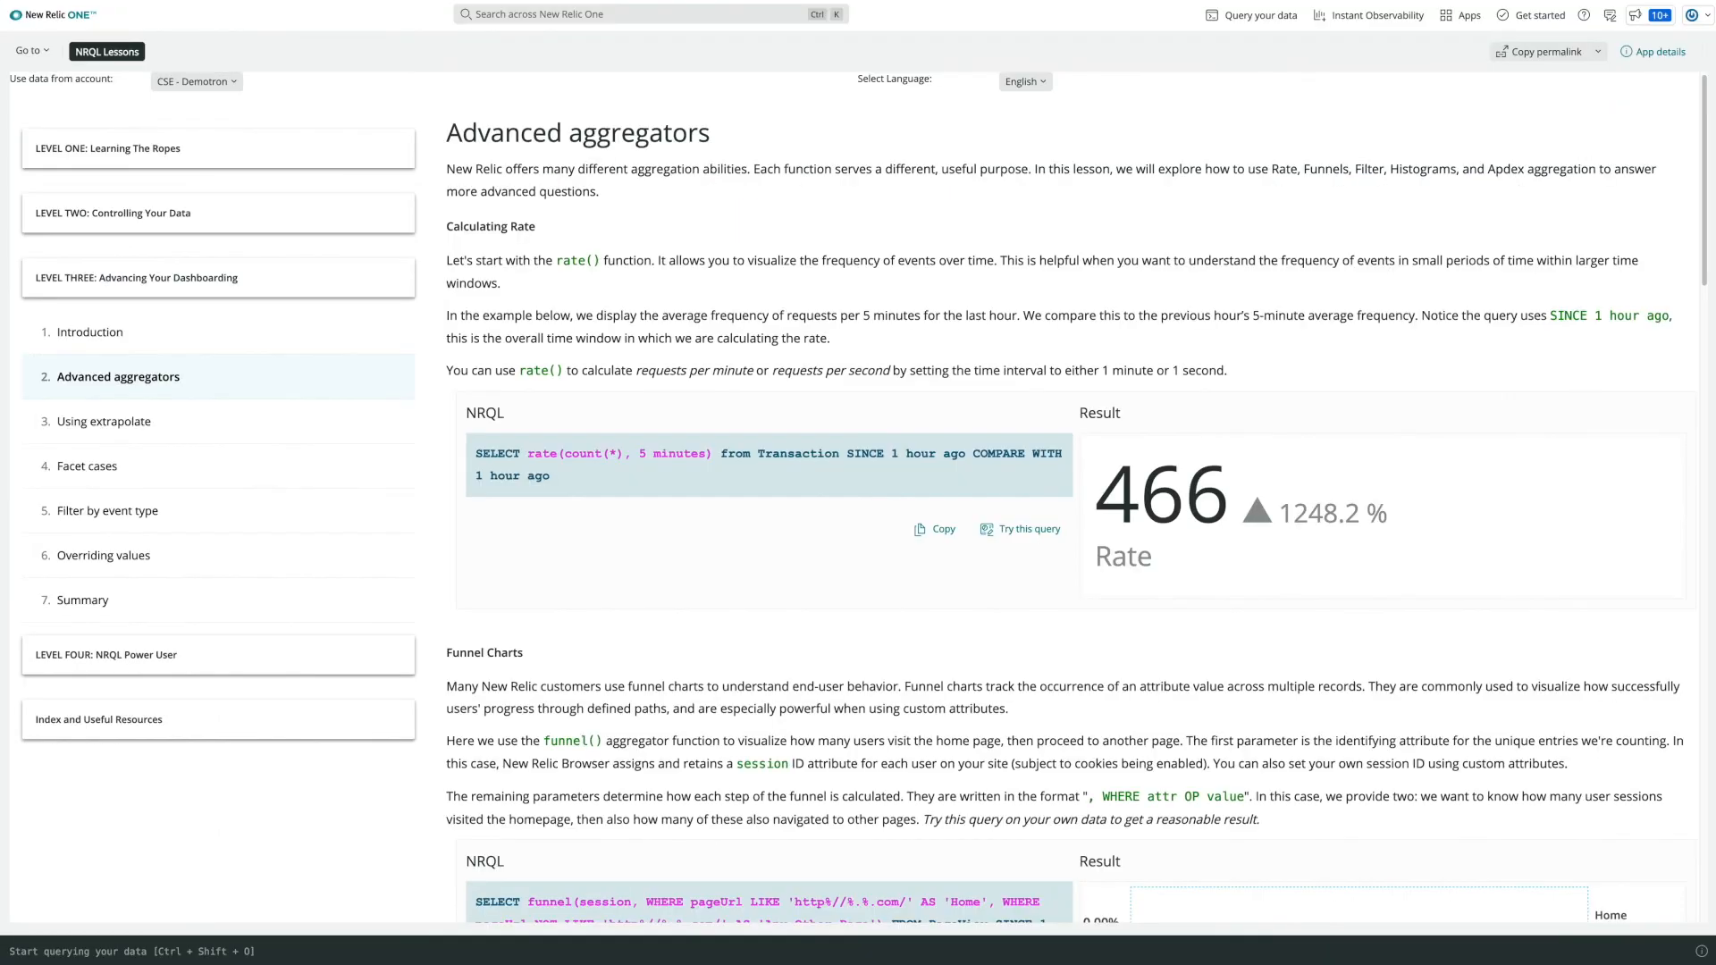
pyautogui.click(670, 296)
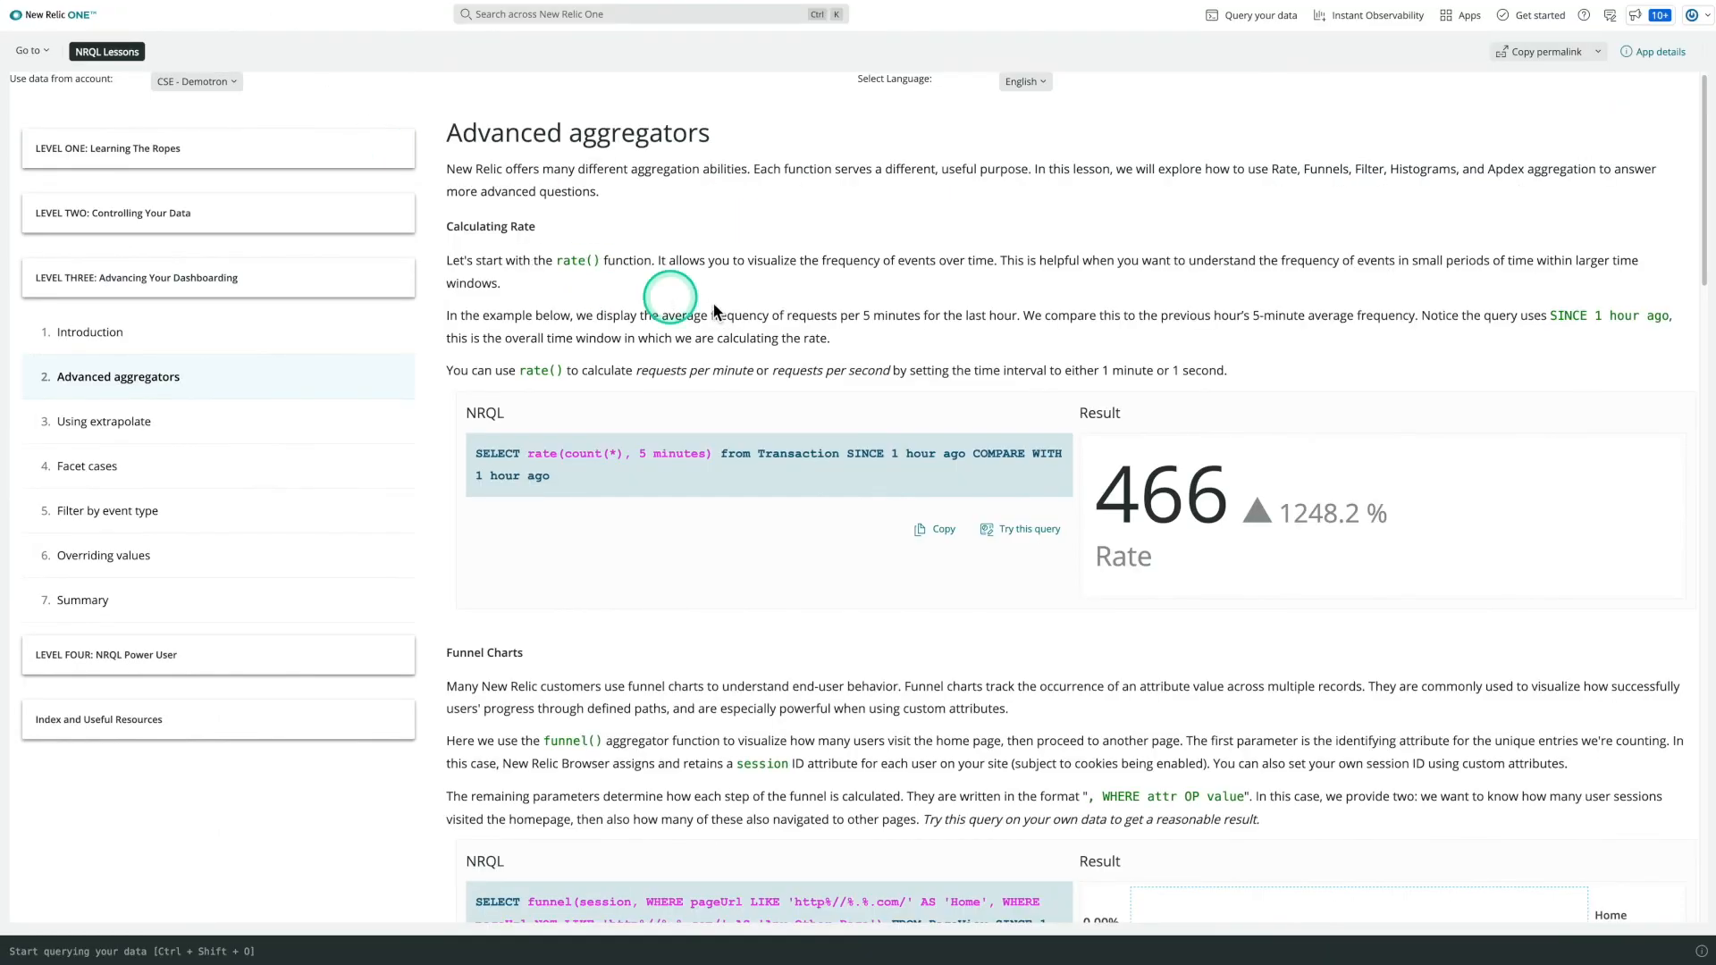